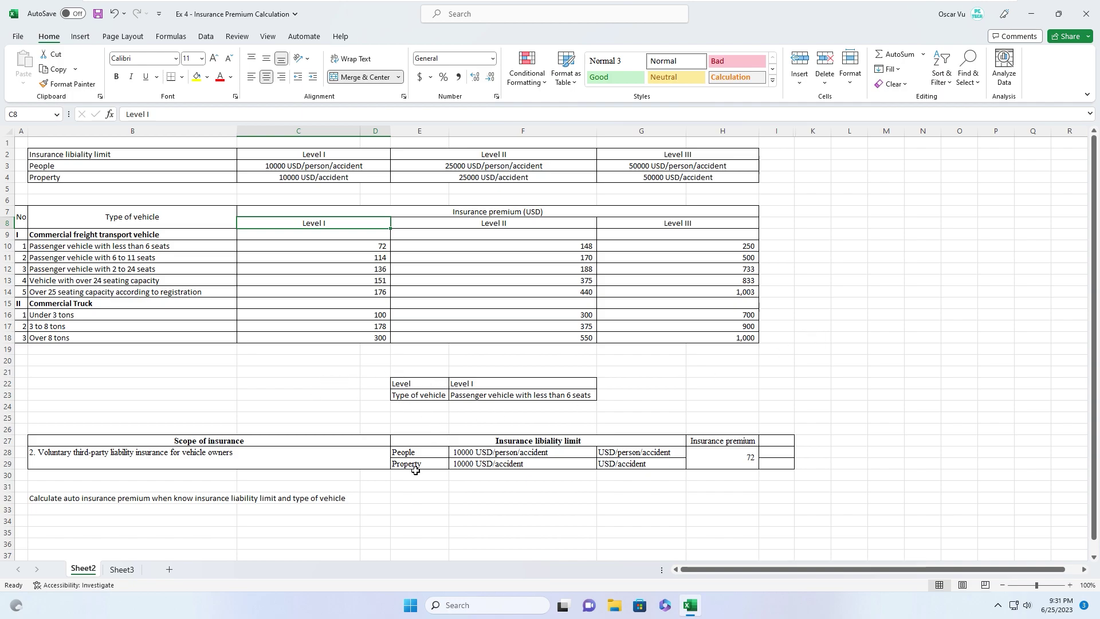
Step: Choose 'Passenger vehicle with 6 to 11 seats' as the vehicle type and check the 114 premium in H28
left_click(586, 382)
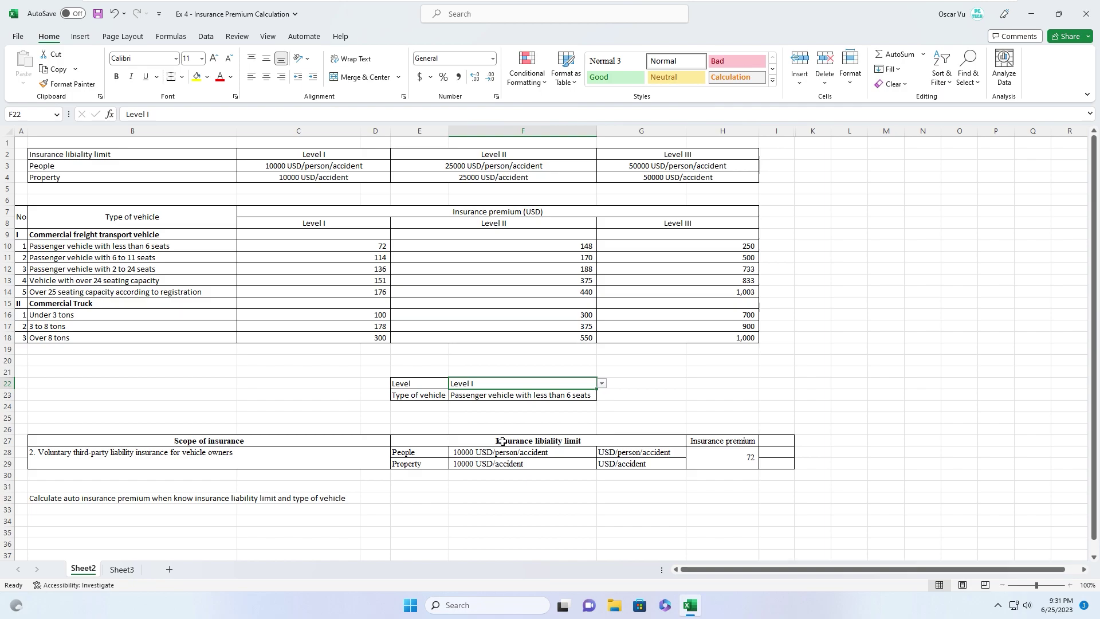
left_click(572, 394)
left_click(602, 396)
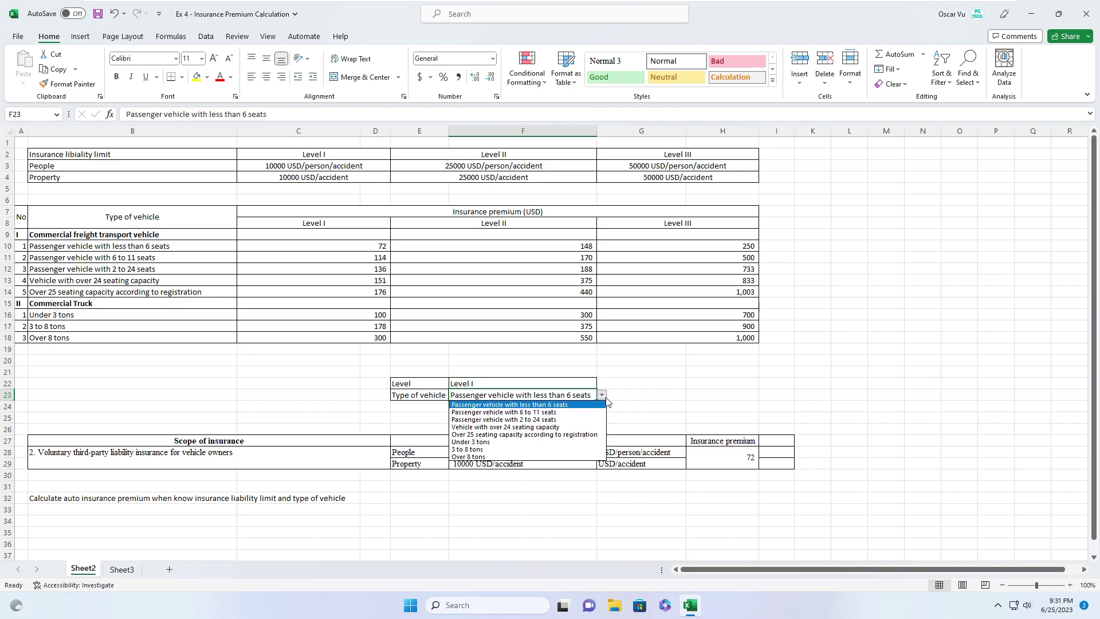
left_click(543, 413)
left_click(725, 462)
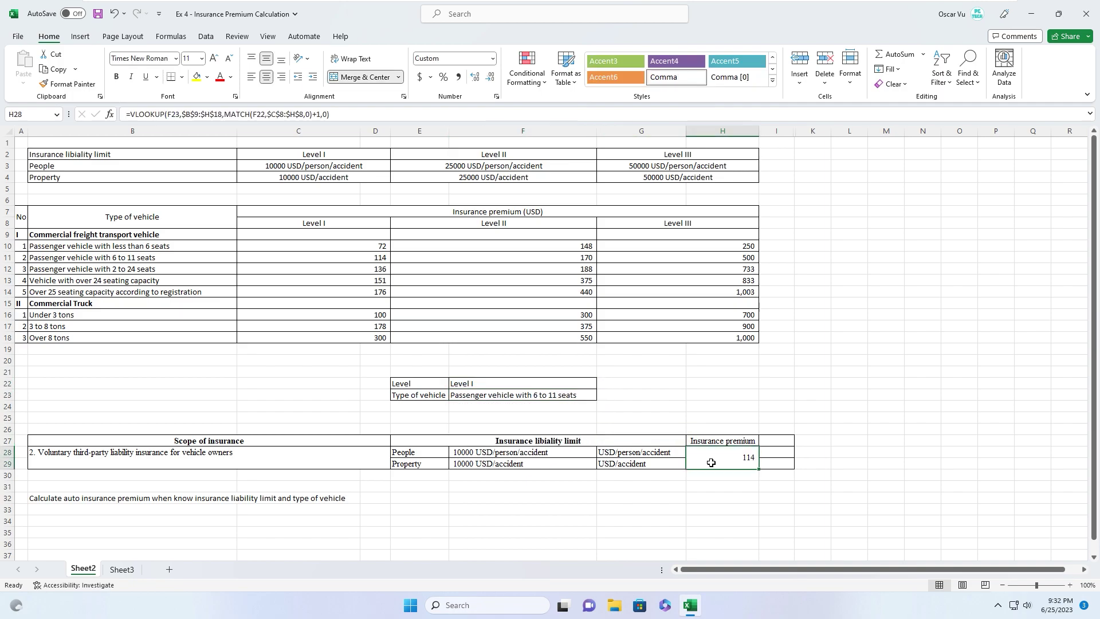
left_click(374, 384)
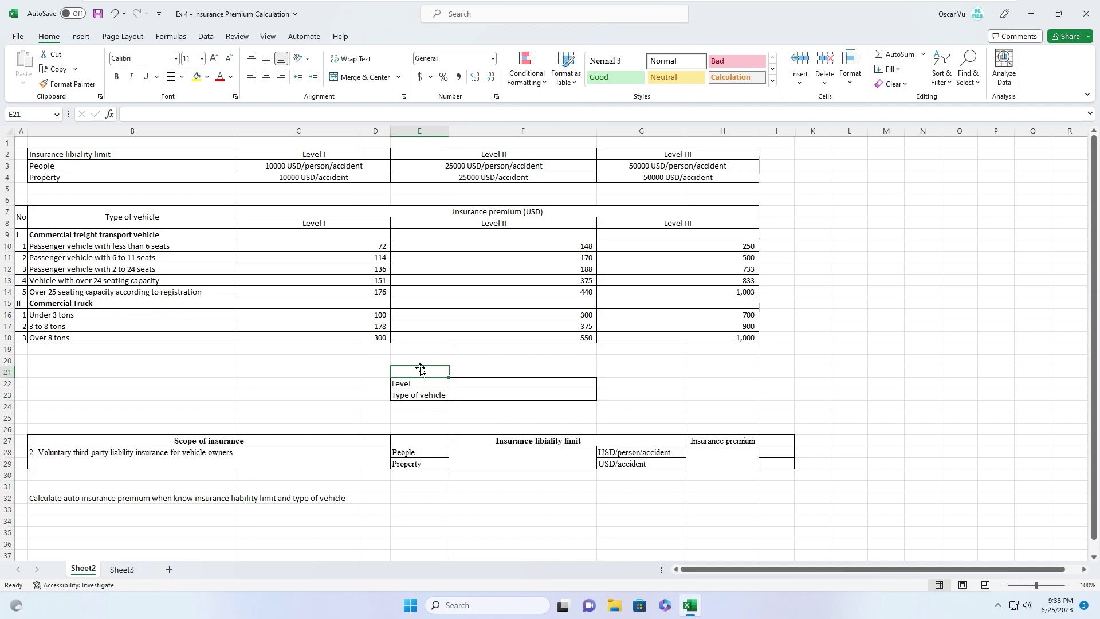
Step: Empty the Level, vehicle type, liability limit and premium cells, ending with F22 selected
left_click(454, 382)
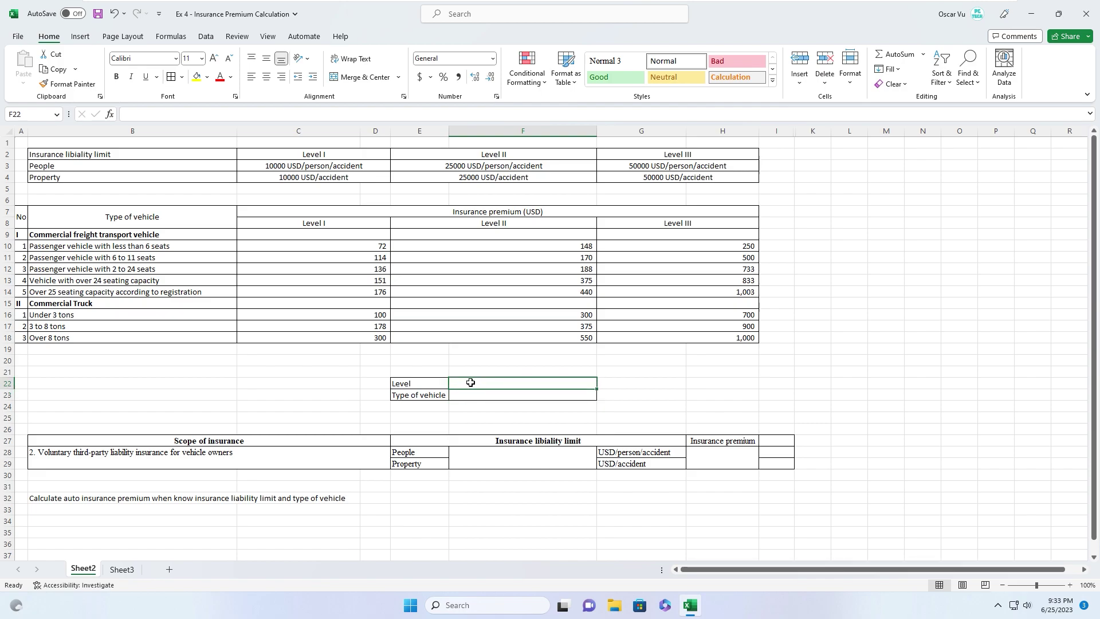
left_click(407, 384)
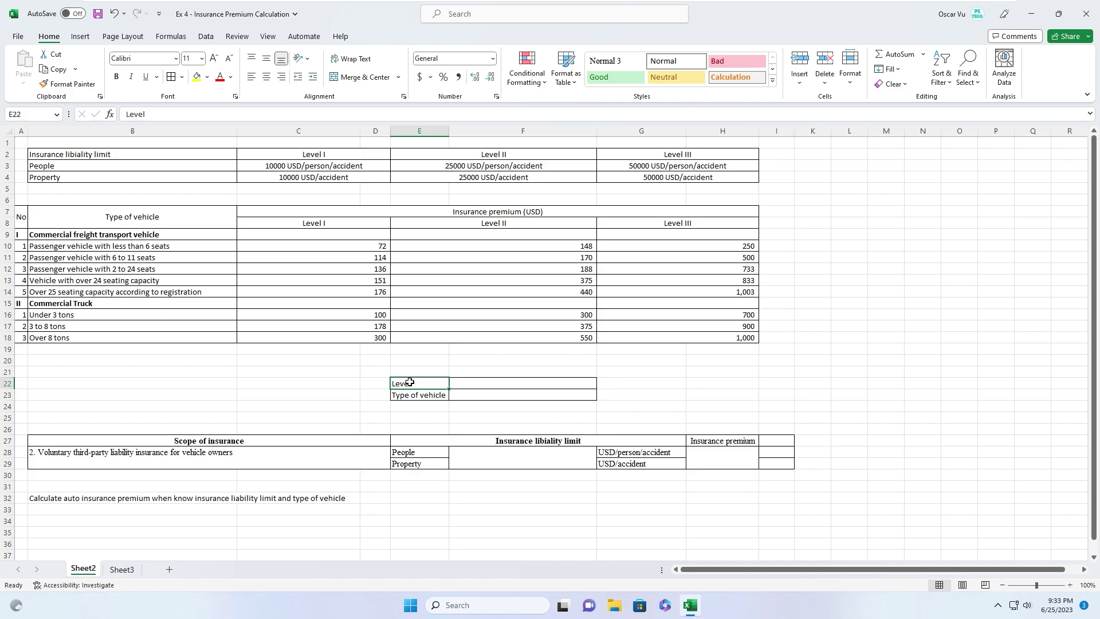
left_click(482, 381)
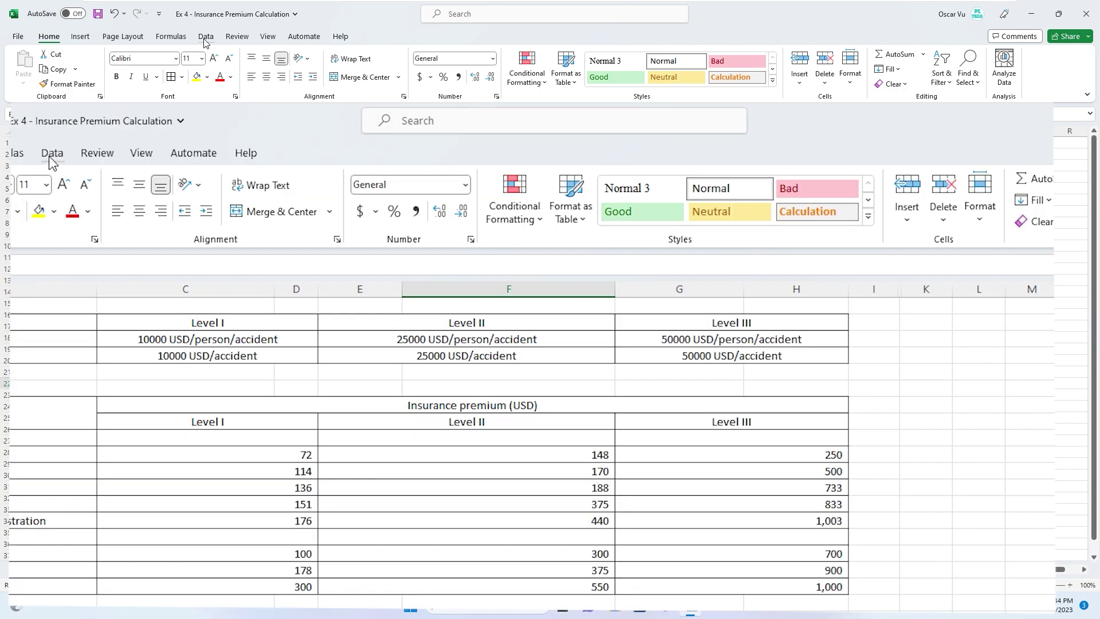
Step: Give F22 list data validation sourced from =$C$2:$H$2, offering Level I to Level III
left_click(205, 36)
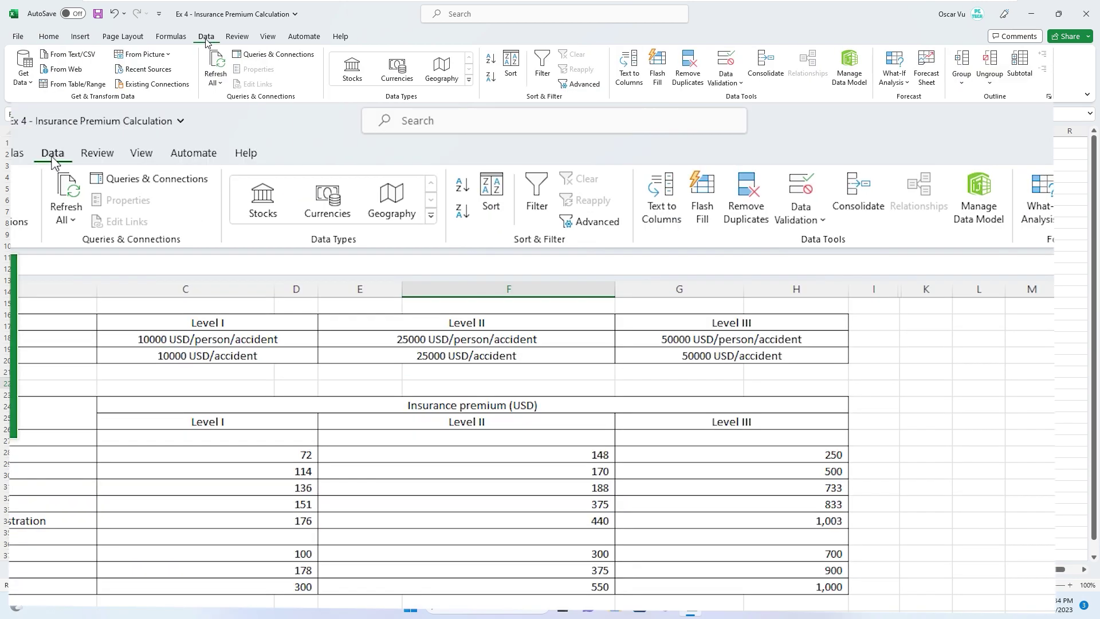
left_click(725, 82)
left_click(813, 246)
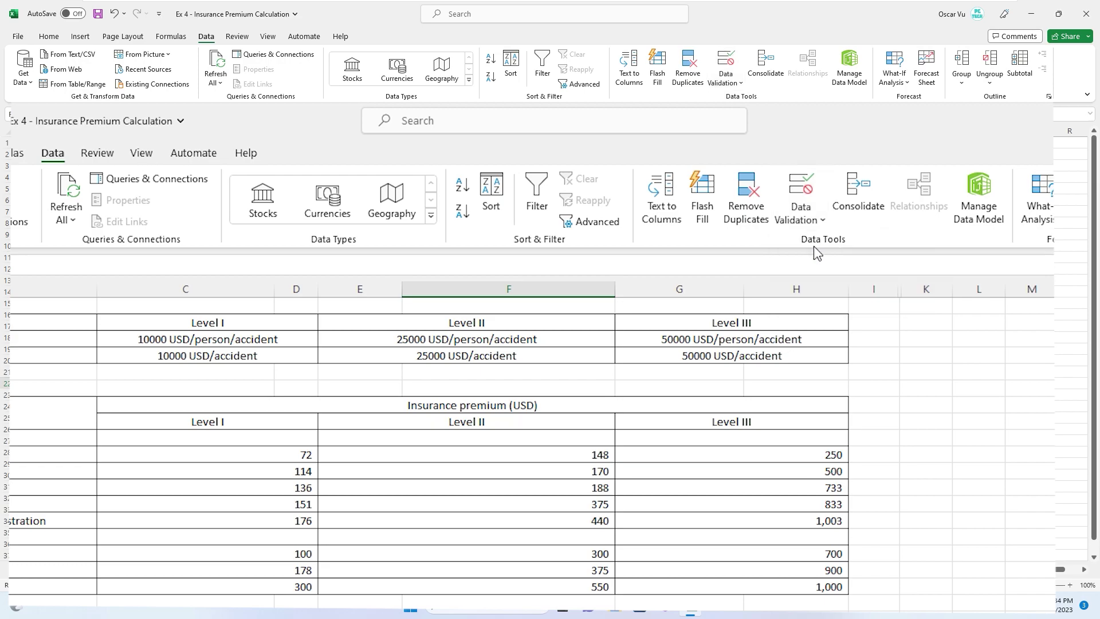
left_click_drag(799, 369, 822, 364)
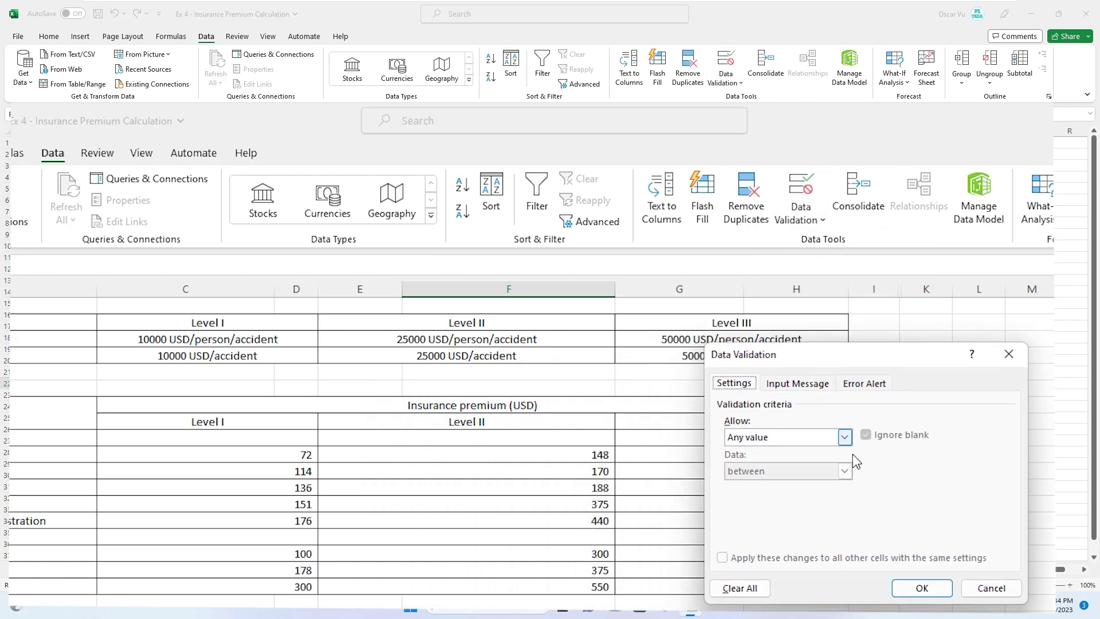
left_click(844, 438)
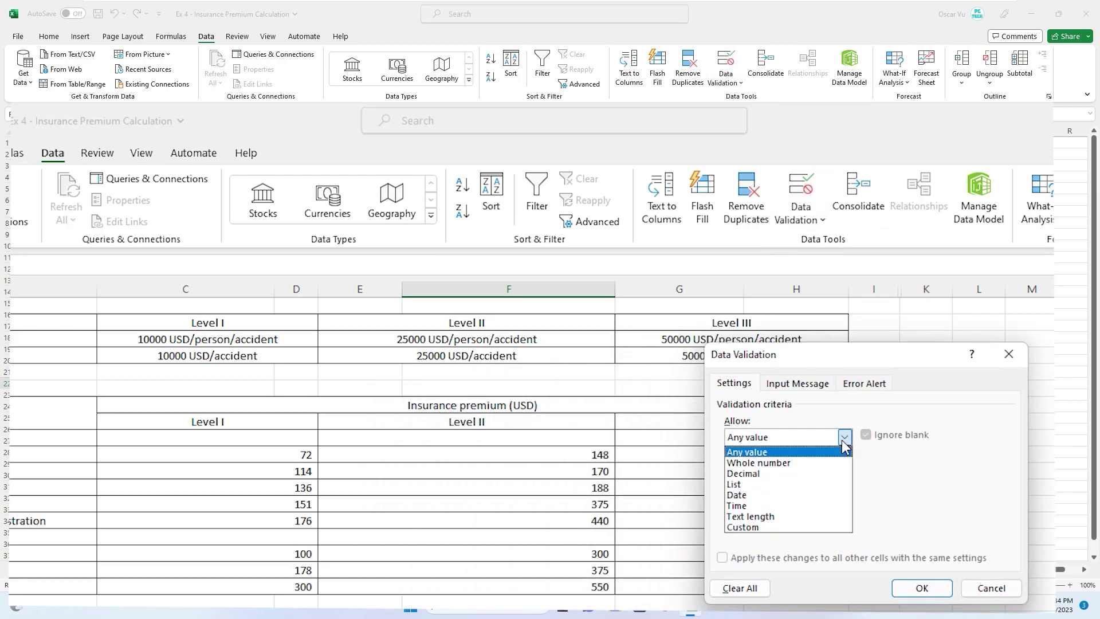
left_click(775, 484)
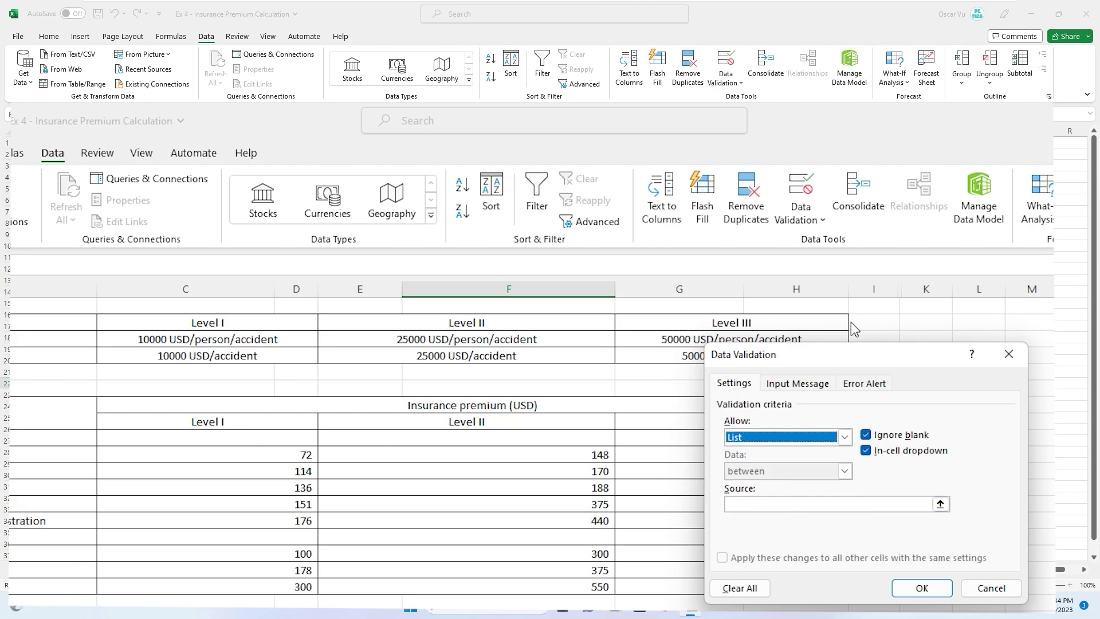
left_click_drag(814, 362, 877, 465)
left_click(1004, 605)
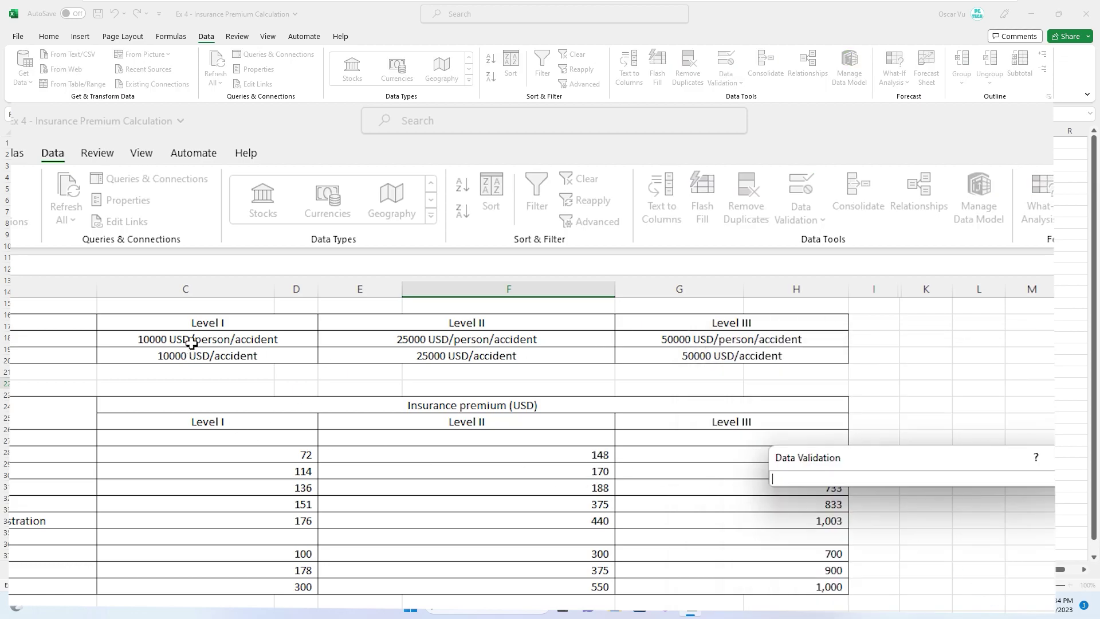
left_click(263, 324)
left_click_drag(264, 325, 681, 322)
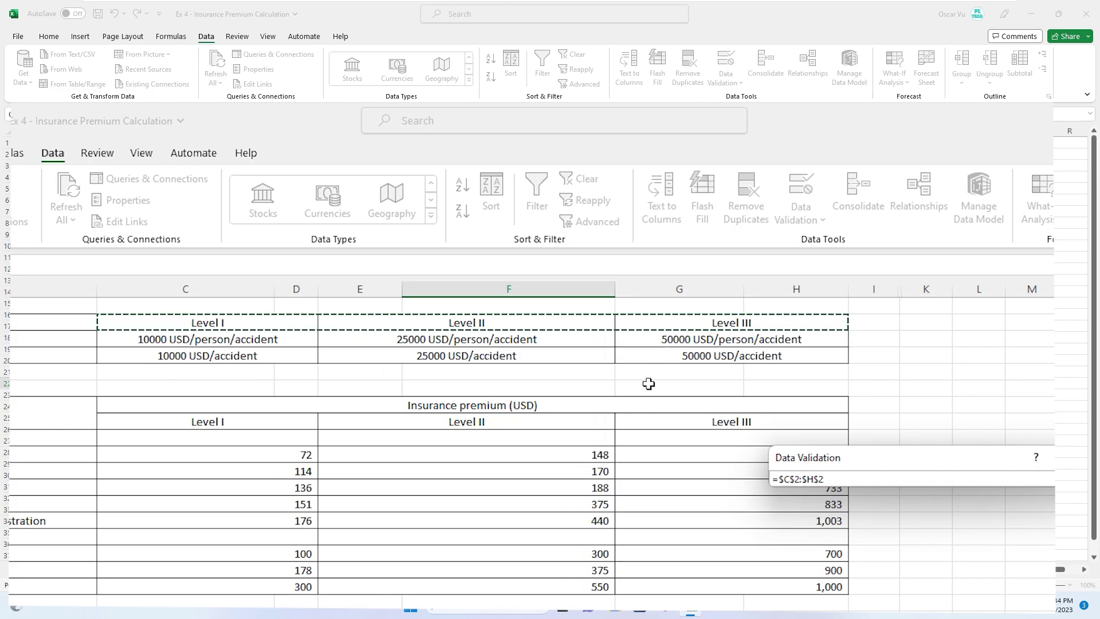
key("Return")
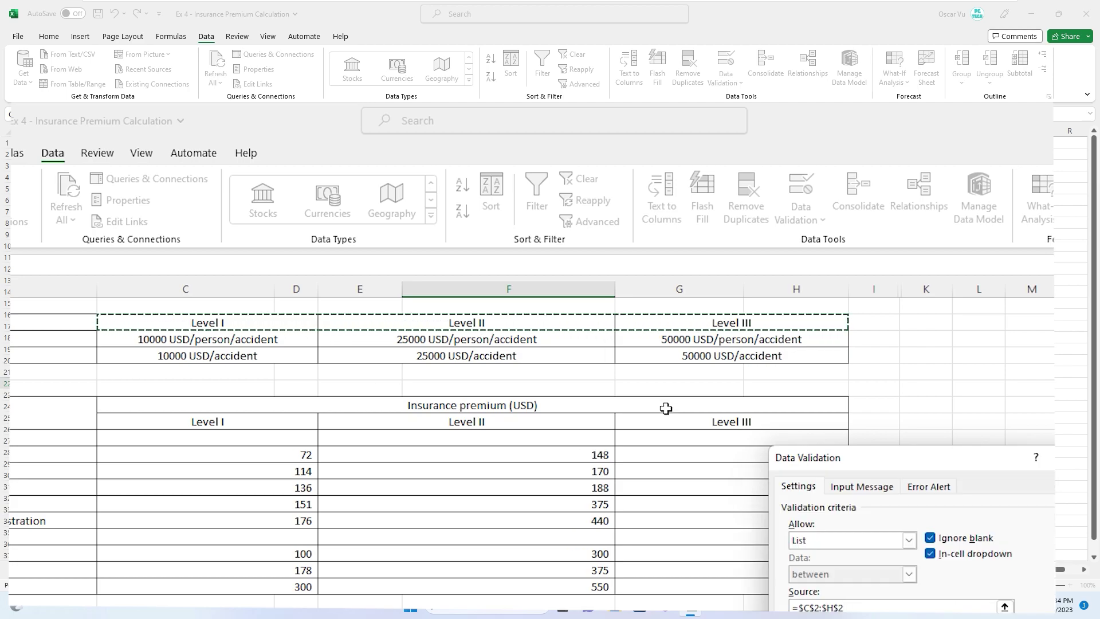
key("Return")
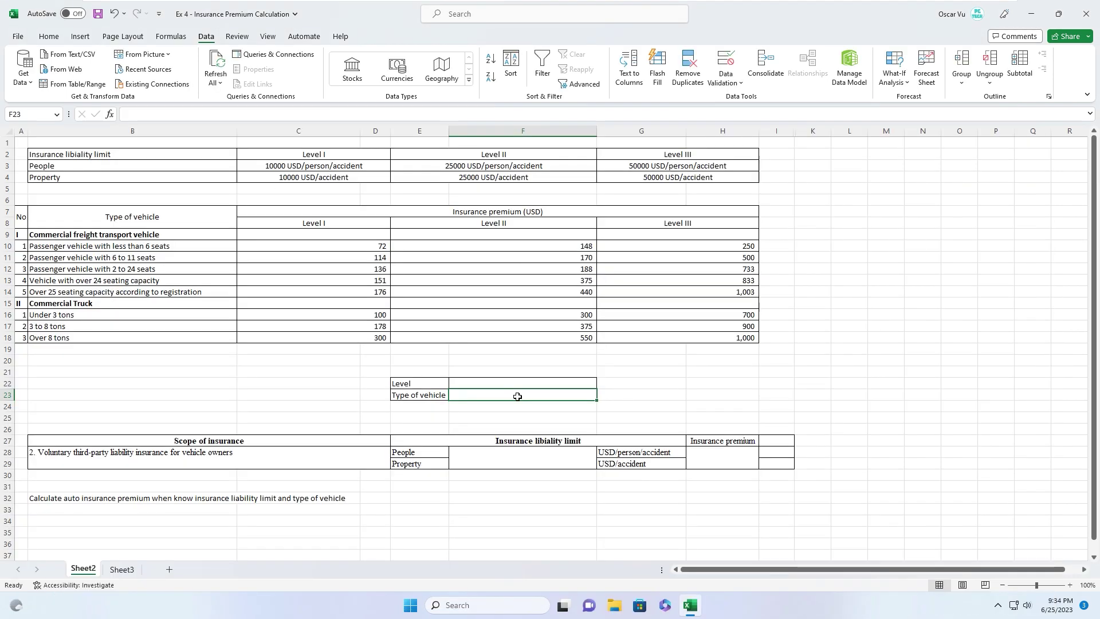
Step: Give F23 list data validation sourced from the vehicle types in =$B$9:$B$18
left_click(734, 81)
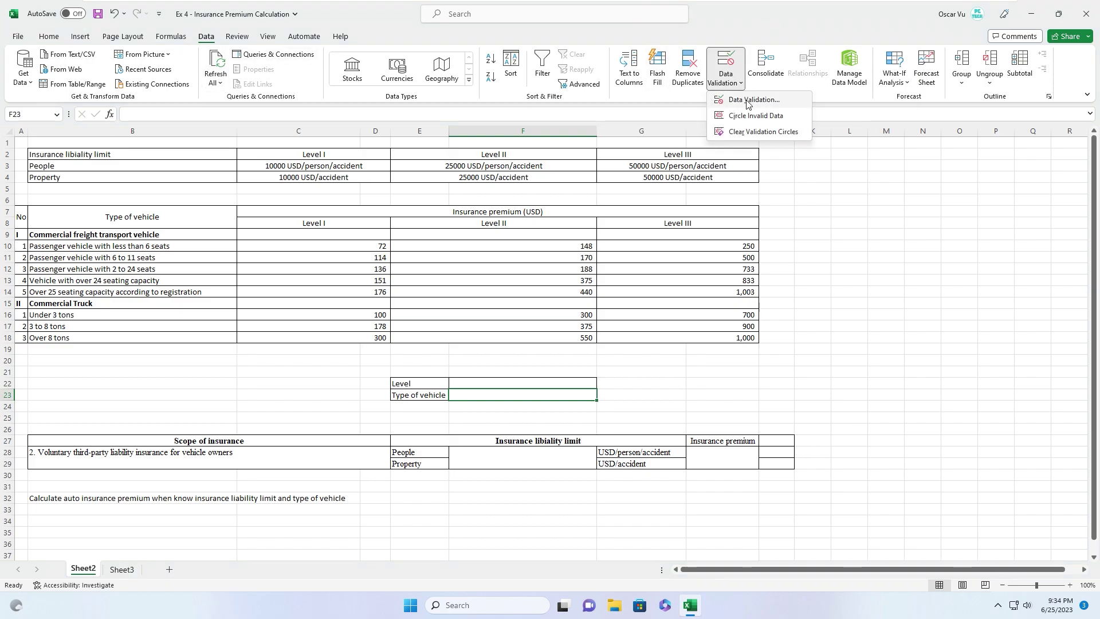
left_click(746, 100)
left_click(729, 309)
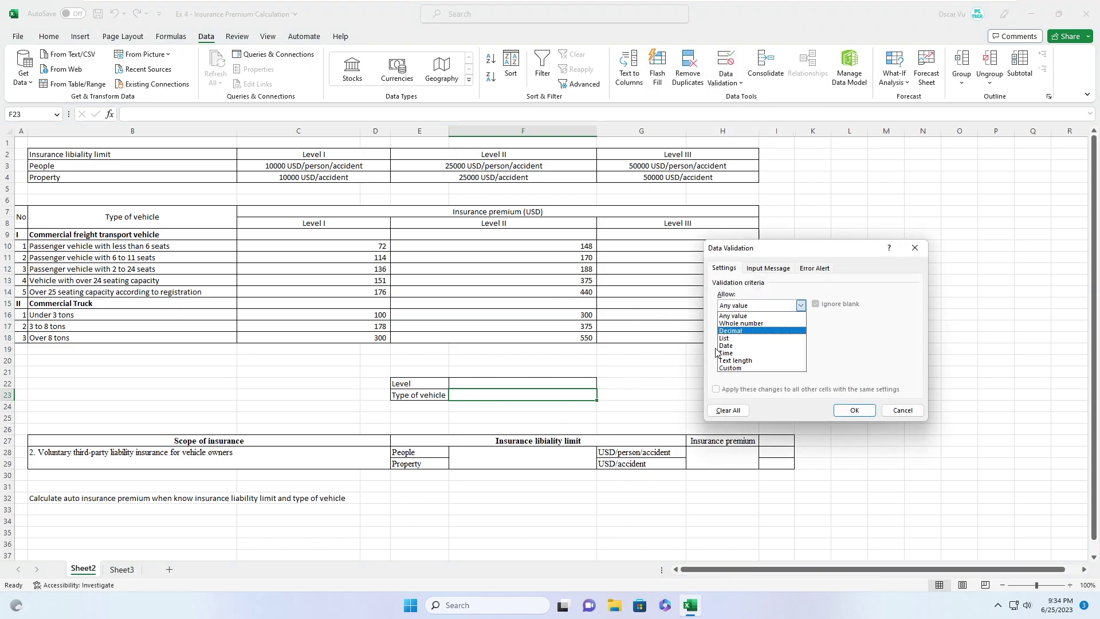
left_click(724, 338)
left_click(868, 353)
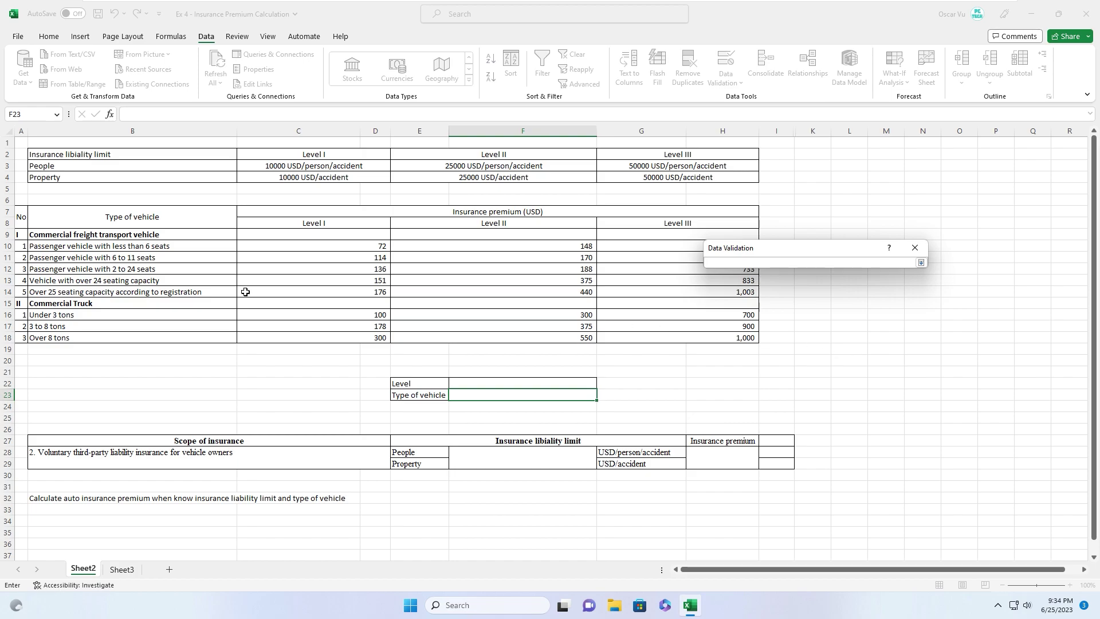
left_click_drag(76, 232, 77, 337)
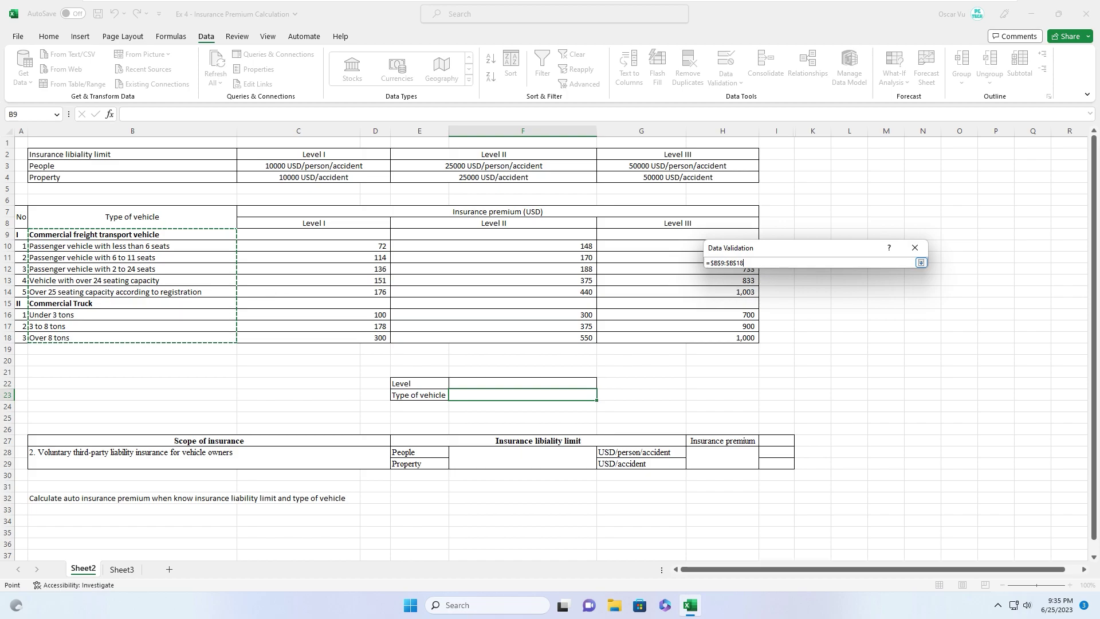
left_click(921, 262)
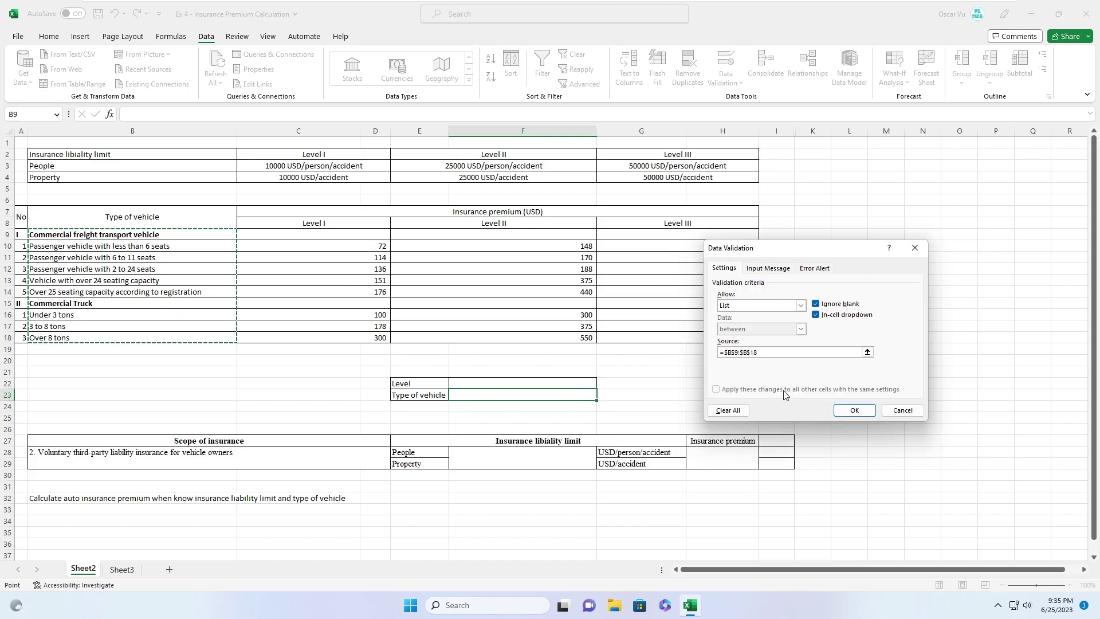
left_click(851, 411)
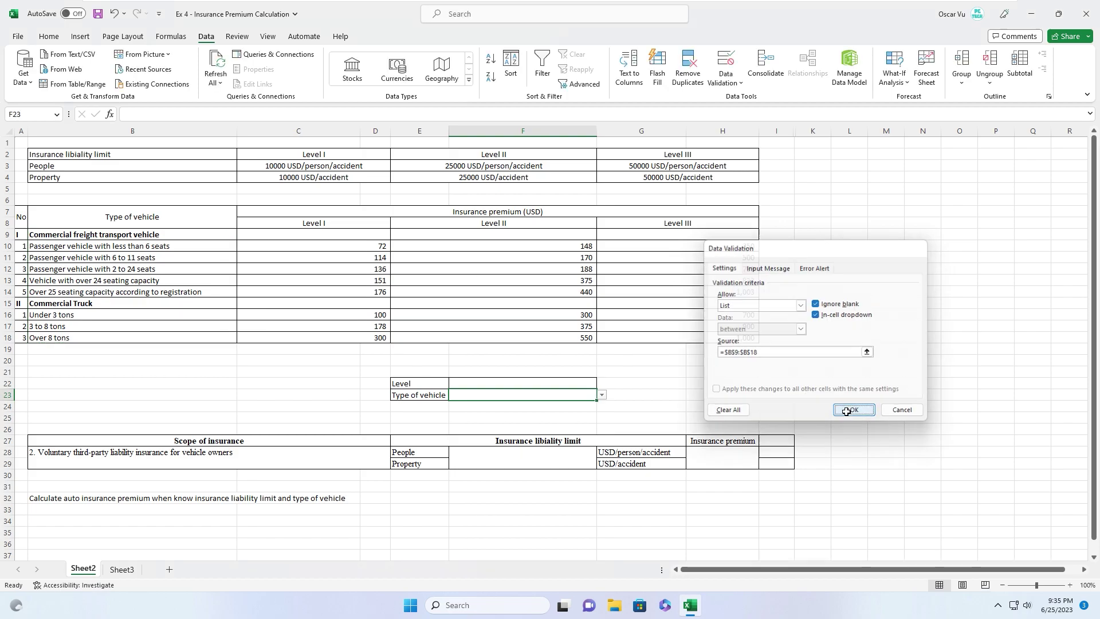
left_click(504, 382)
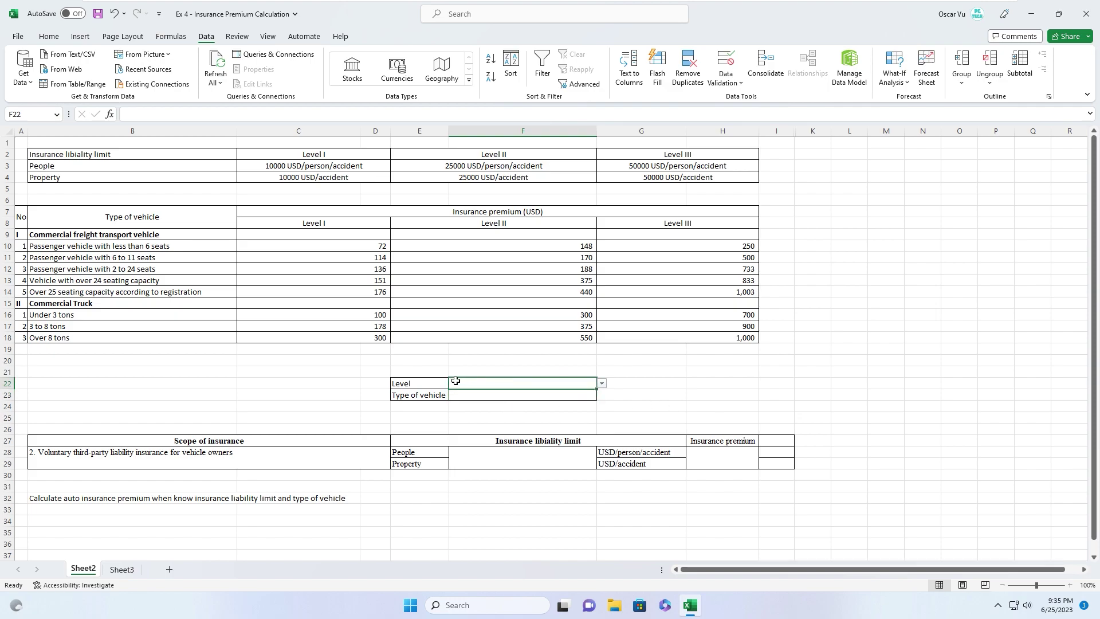
Step: Pick Level I and 'Passenger vehicle with less than 6 seats' from the two dropdowns
left_click(602, 384)
left_click(553, 393)
left_click(595, 395)
left_click(601, 395)
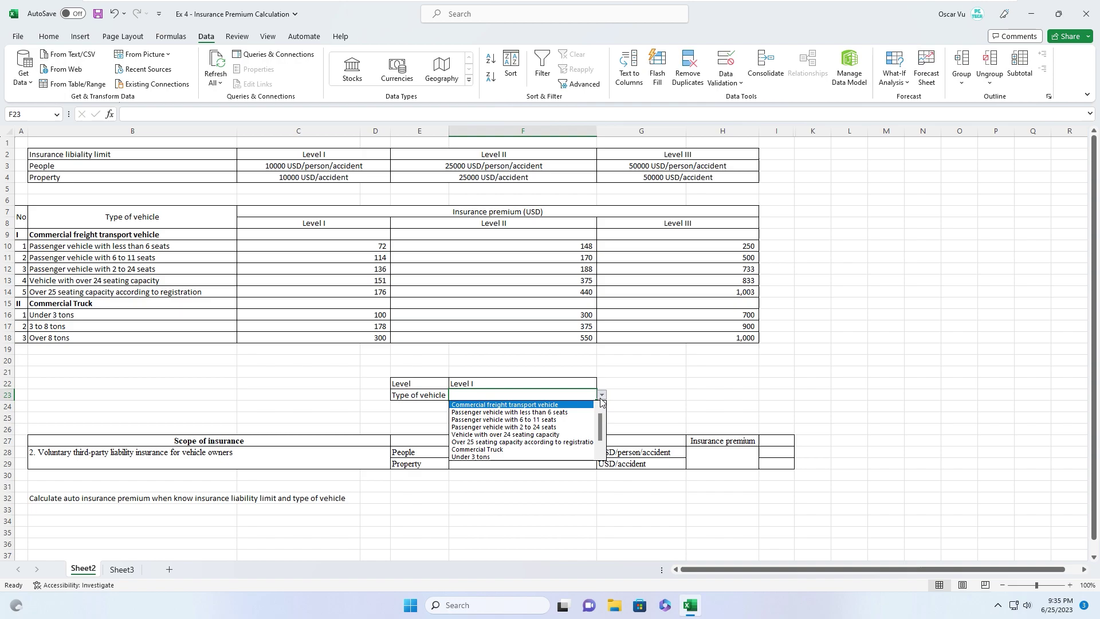
left_click(516, 412)
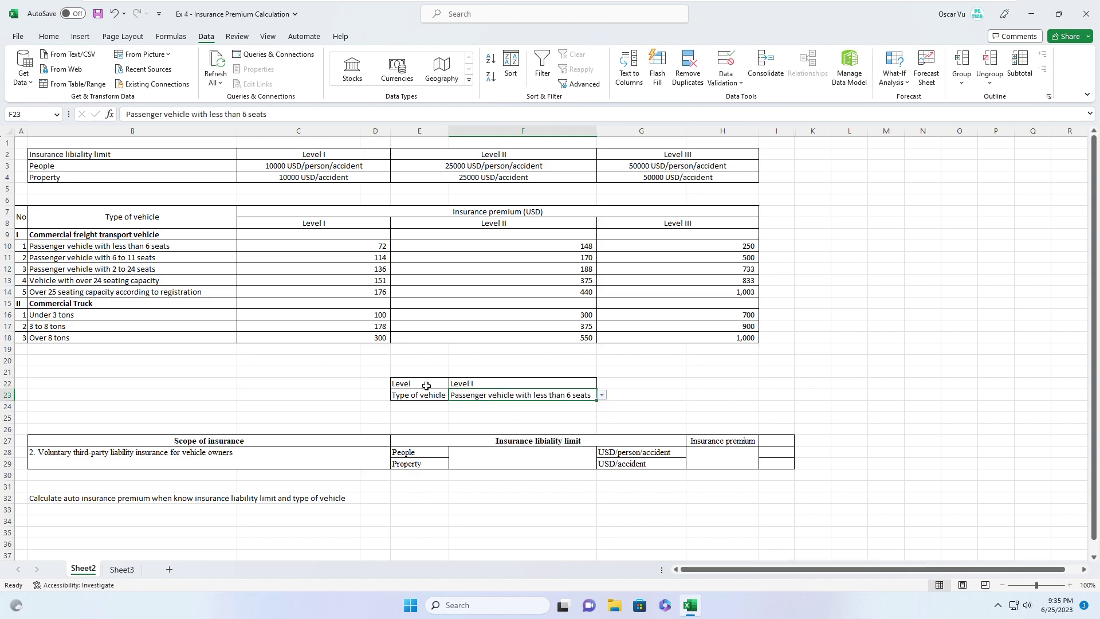
left_click(489, 458)
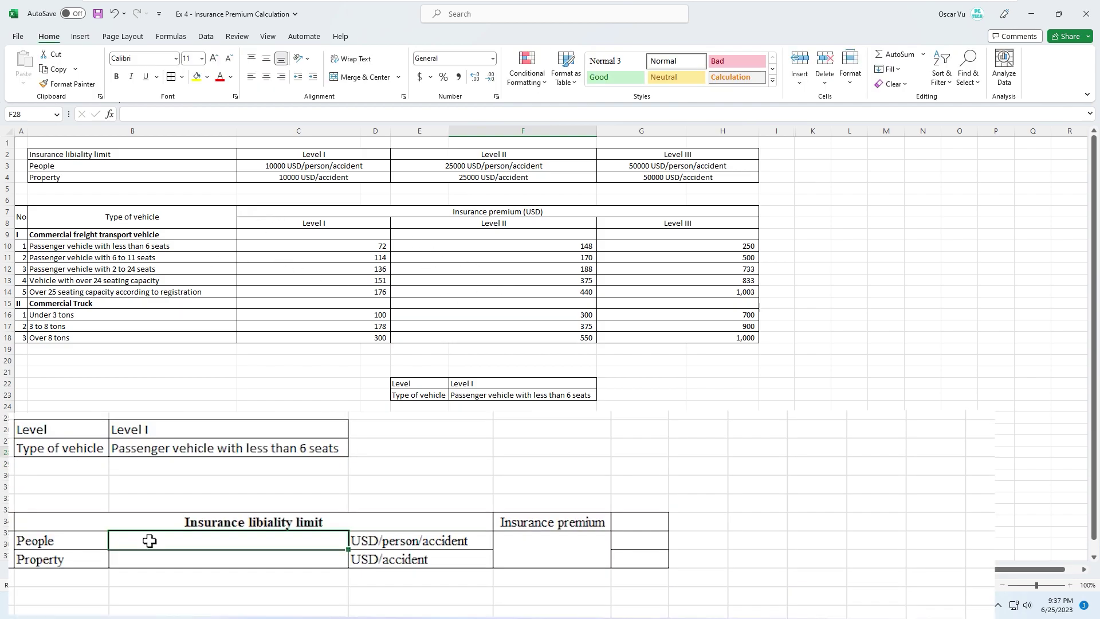
Step: In F28, start =HLOOKUP with lookup value $F$22 and the limits table $C$2:$H$4
type("=")
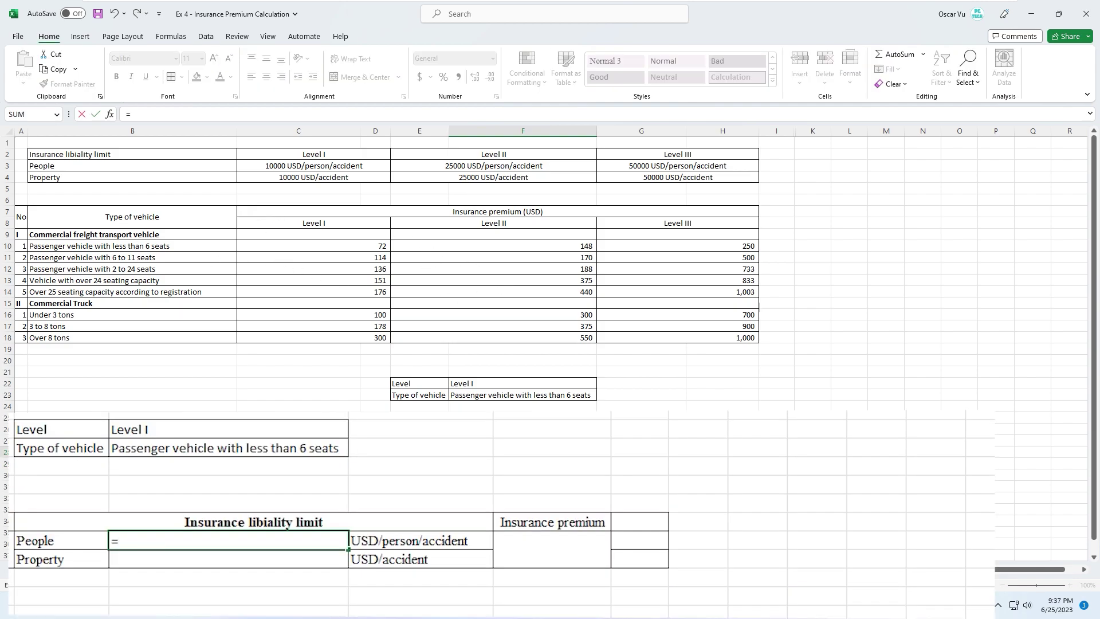
type("hlookup(")
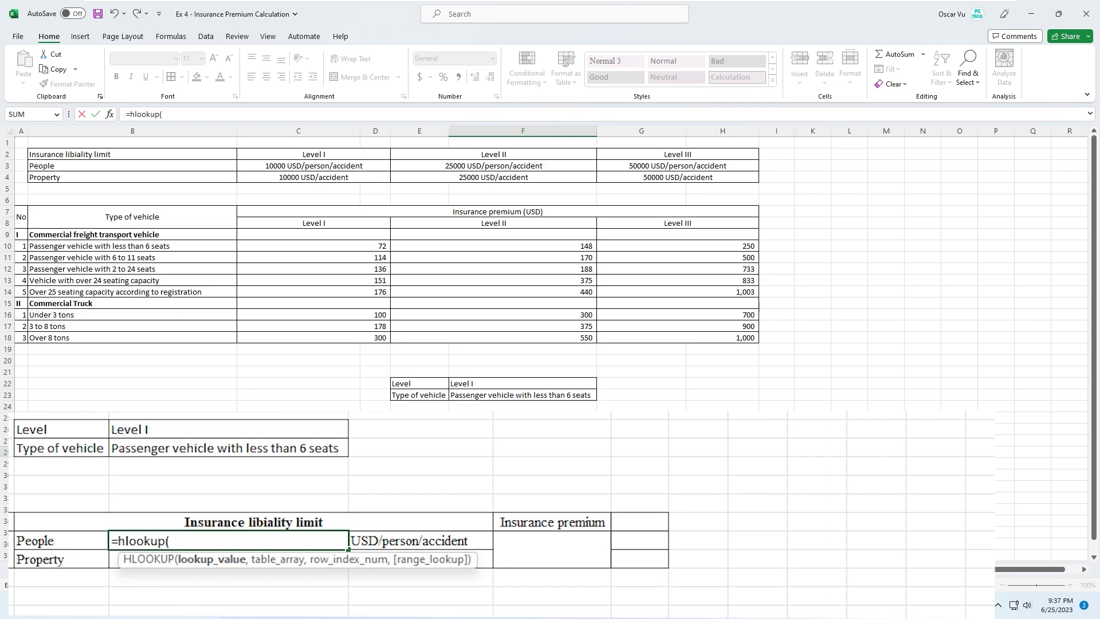
left_click(469, 383)
key("F4")
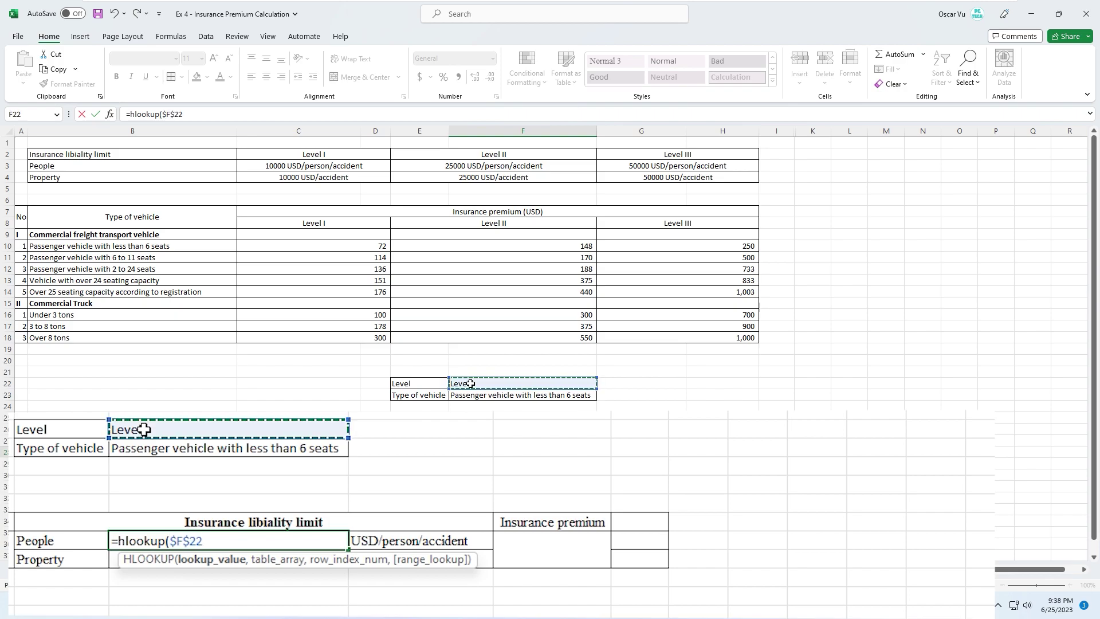
type(",")
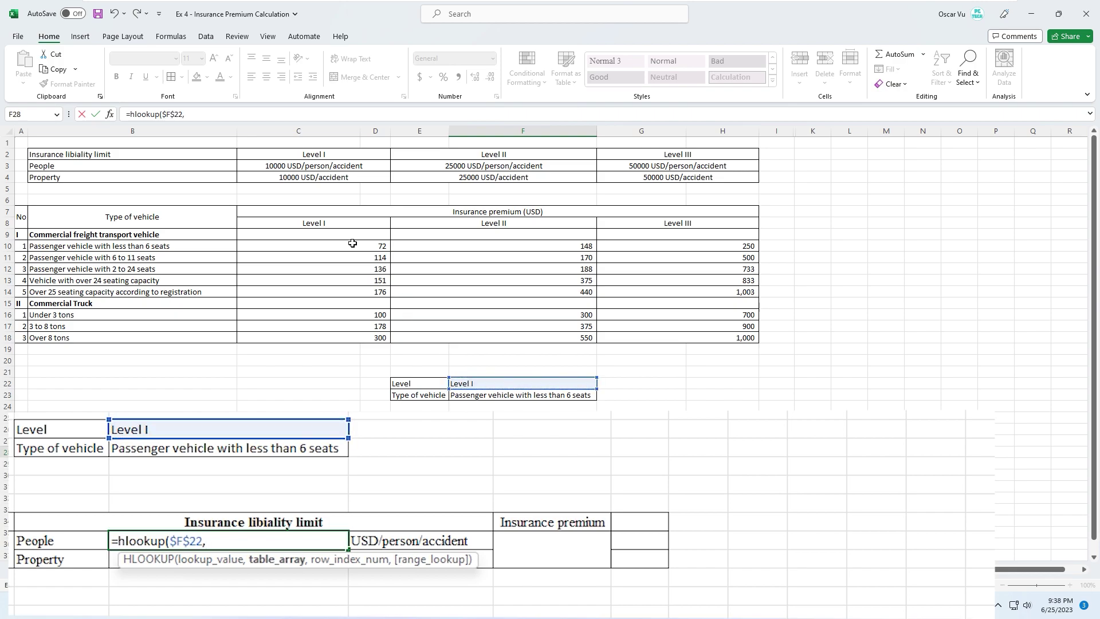
left_click_drag(264, 153, 654, 174)
key("F4")
Step: Add MATCH(E28,$B$2:$B$4,0) as the row index and exact-match flag 0, then commit
type(",")
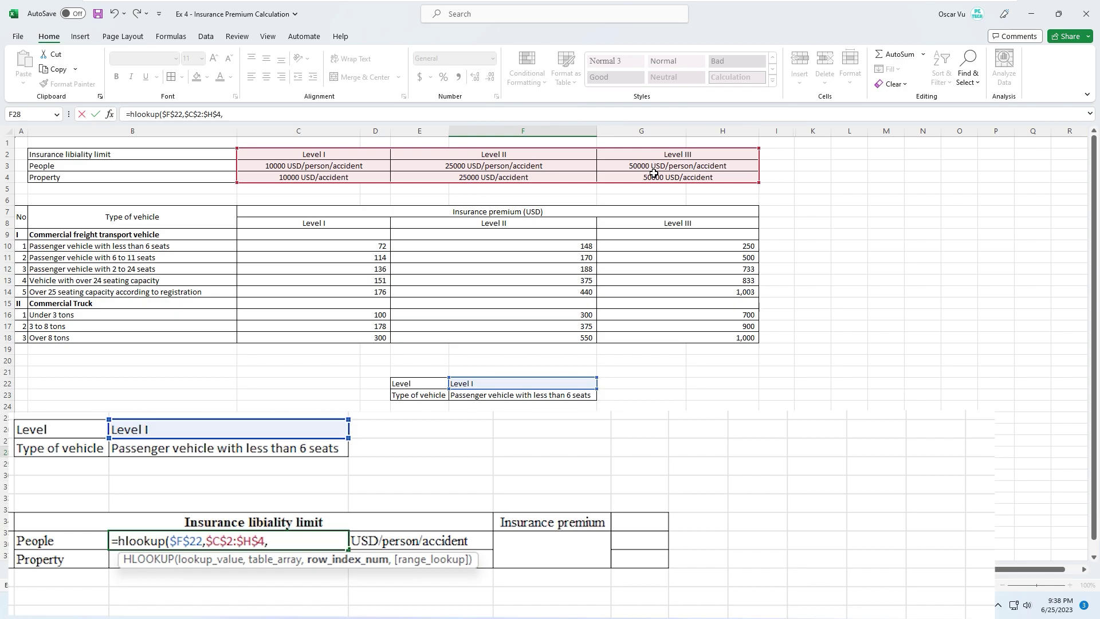
type("ma")
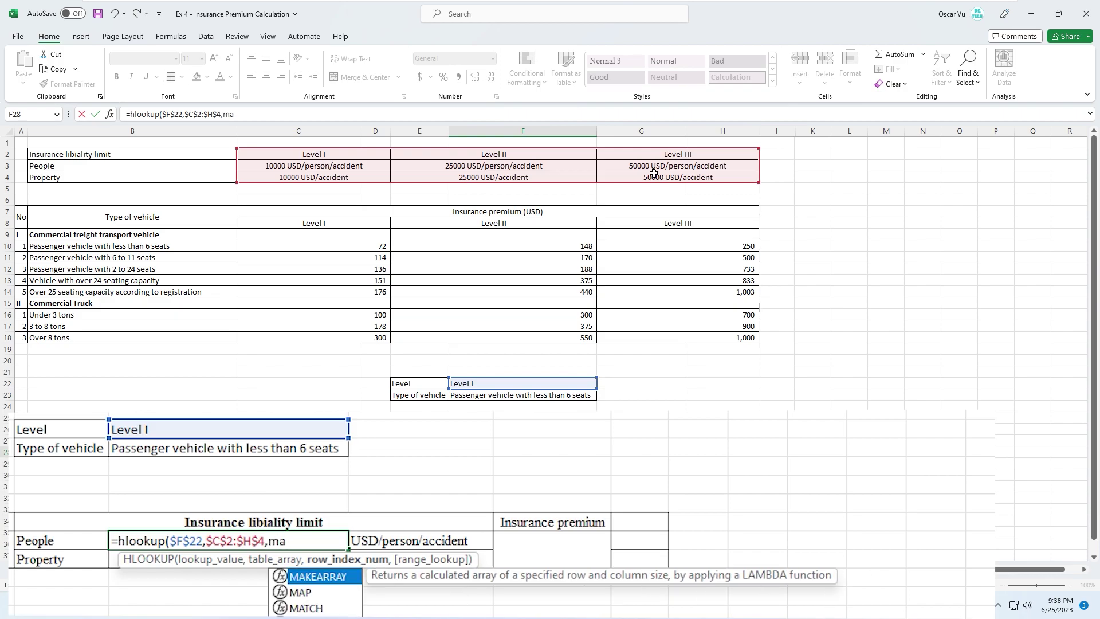
type("tch(")
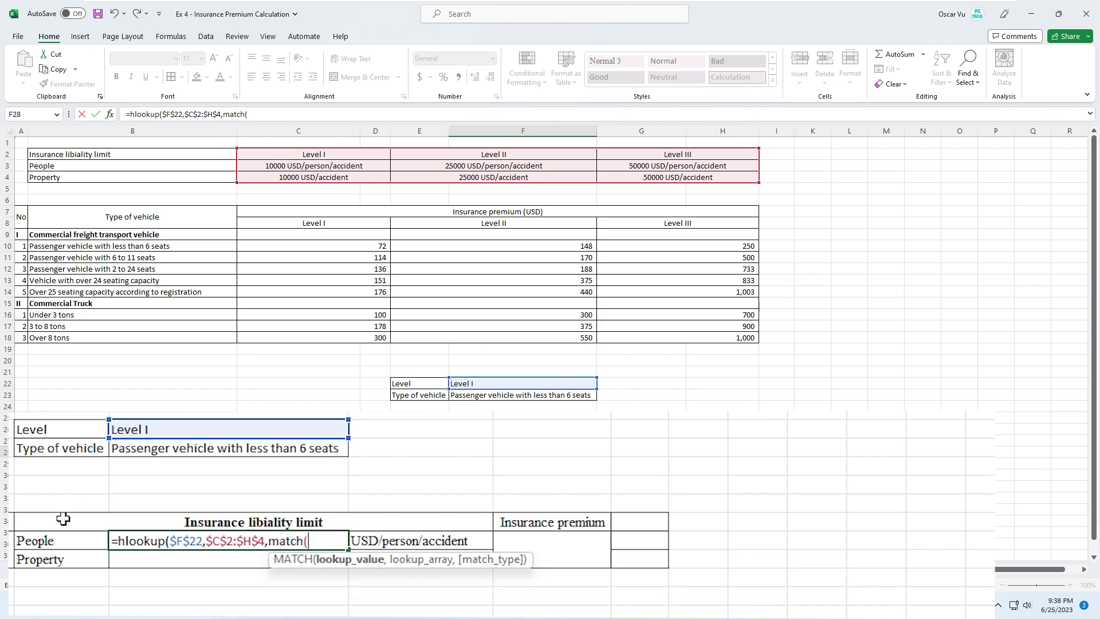
left_click(33, 540)
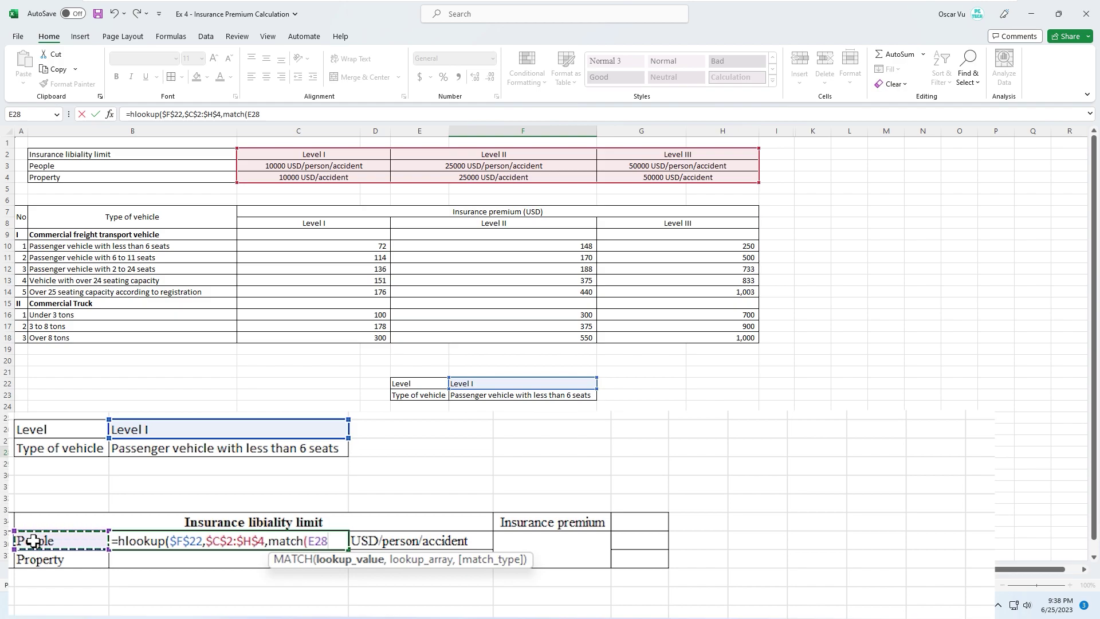
type(",")
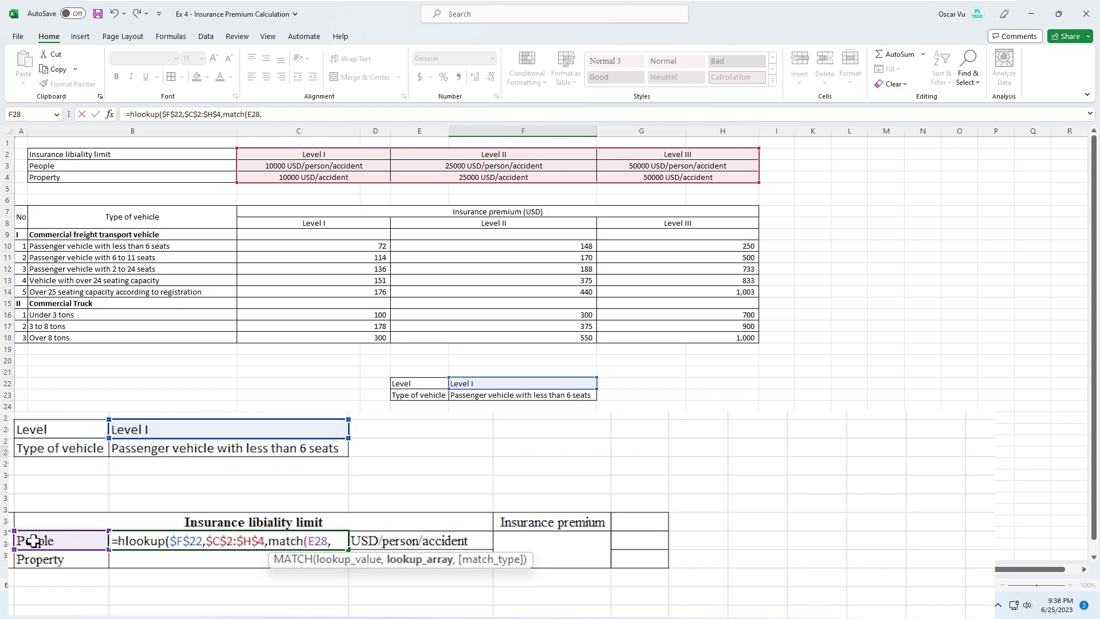
left_click_drag(99, 155, 100, 176)
key("F4")
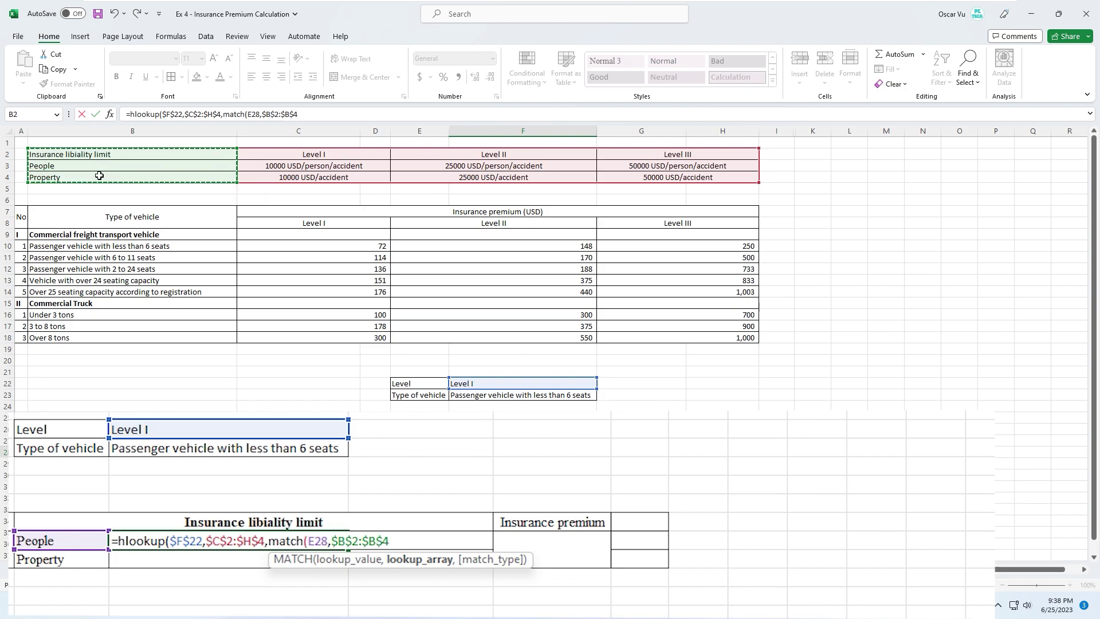
type(",0")
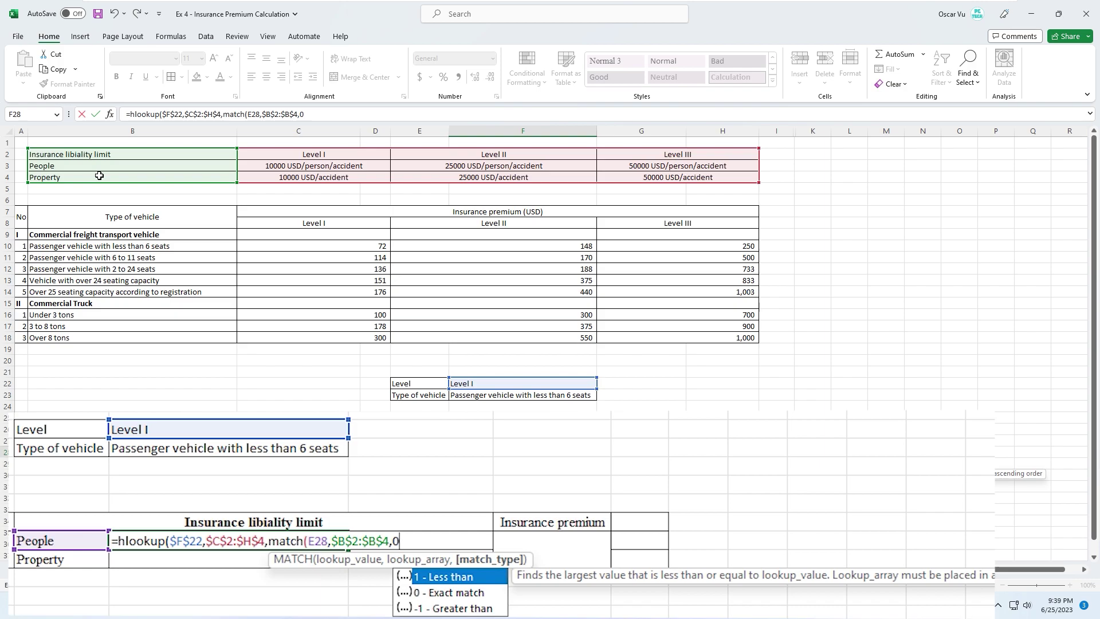
type("),")
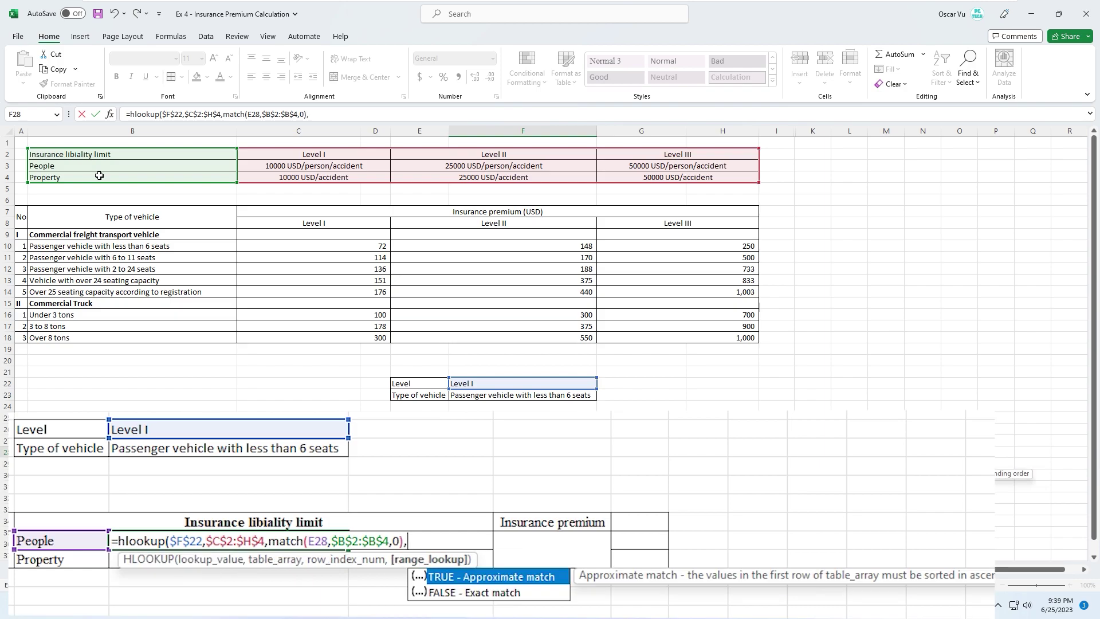
type("0)")
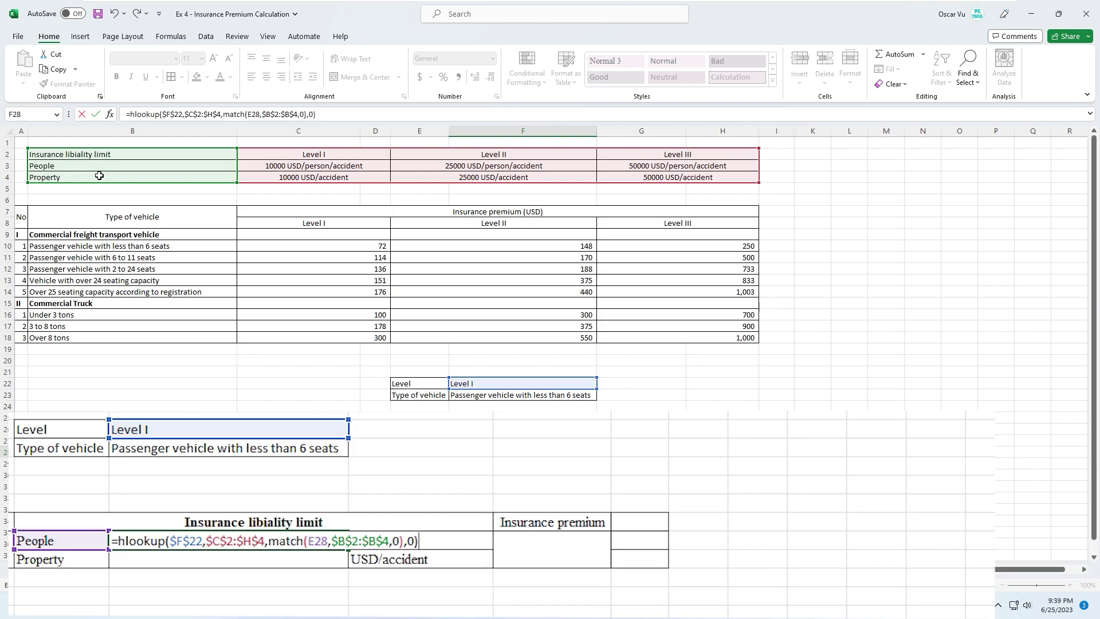
key("Return")
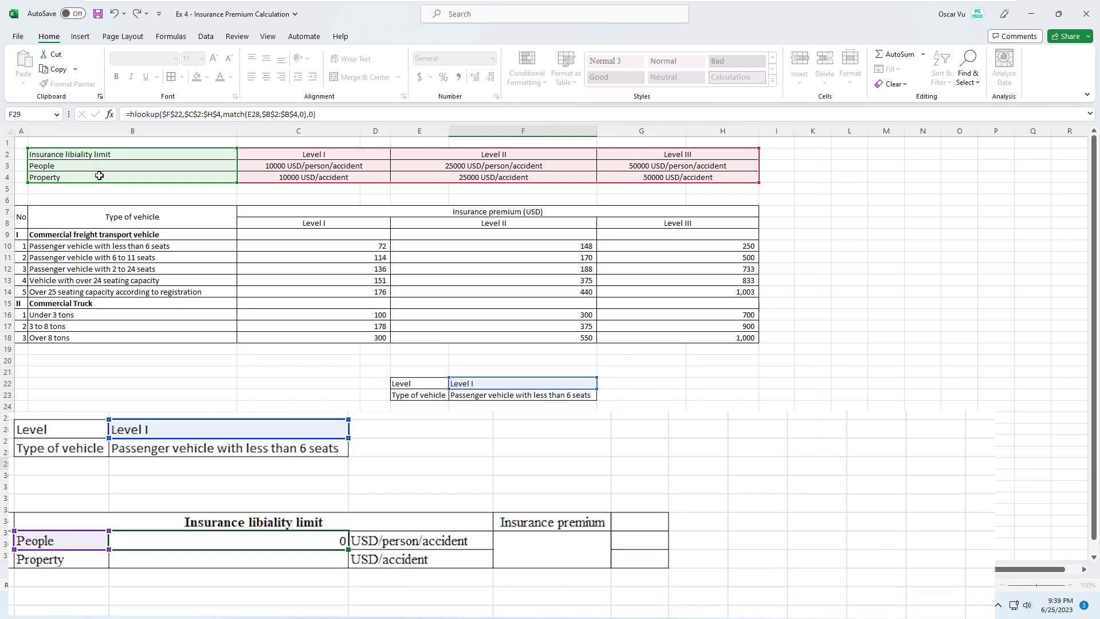
left_click(468, 451)
Step: Fill the F28 limit lookup formula down into the Property limit cell F29 with Ctrl+D
left_click_drag(469, 452, 468, 462)
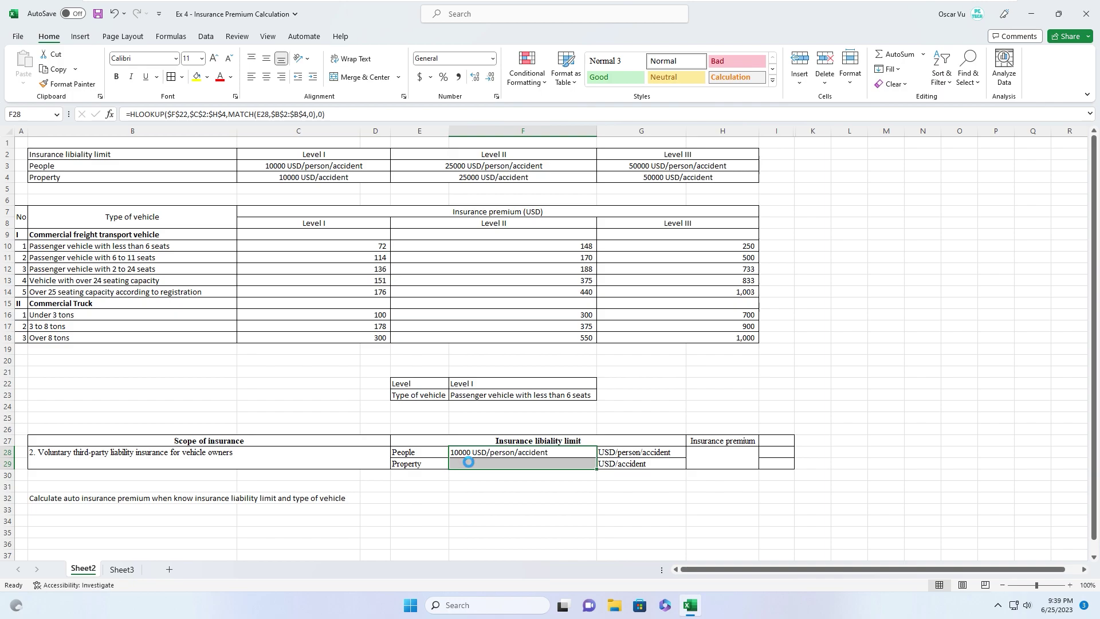
key("ctrl+d")
left_click(479, 452)
left_click_drag(478, 452, 478, 462)
left_click(476, 453)
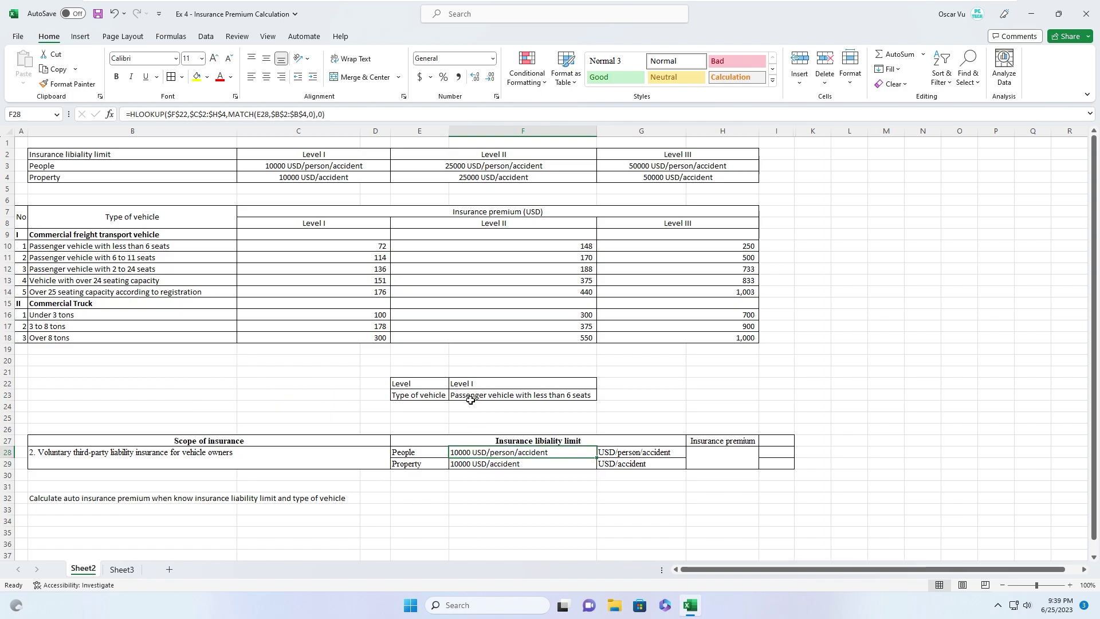
Step: Switch the level in F22 to Level II so both limits show 25000 USD
left_click(469, 383)
left_click(602, 383)
left_click(515, 411)
left_click(703, 461)
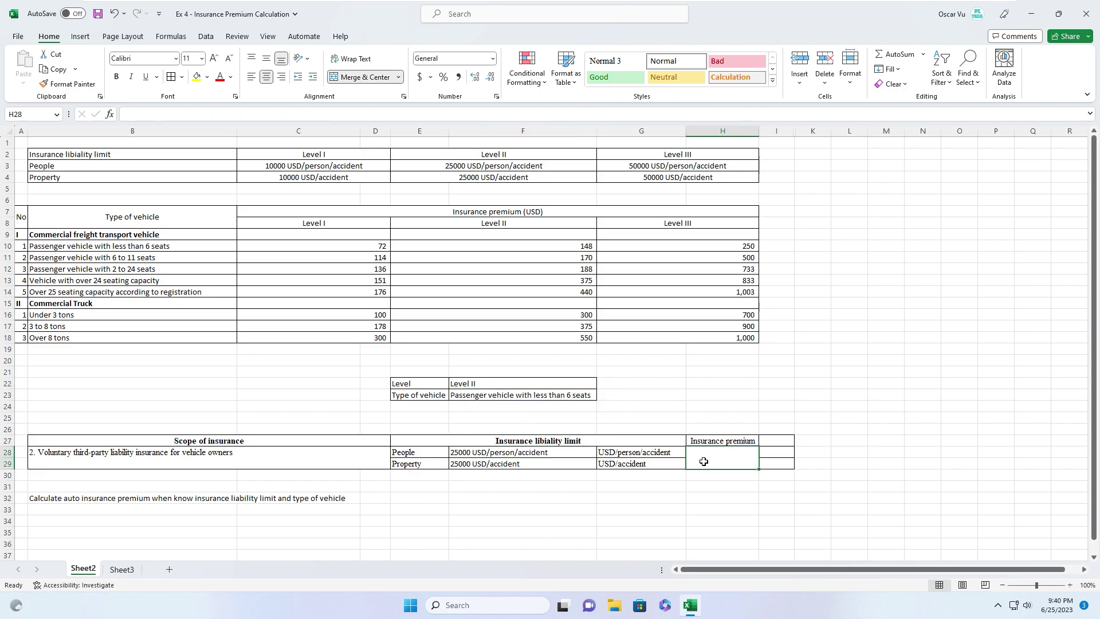
Step: In H28, start =HLOOKUP with the level F22 and the premium table $C$8:$H$18
type("=")
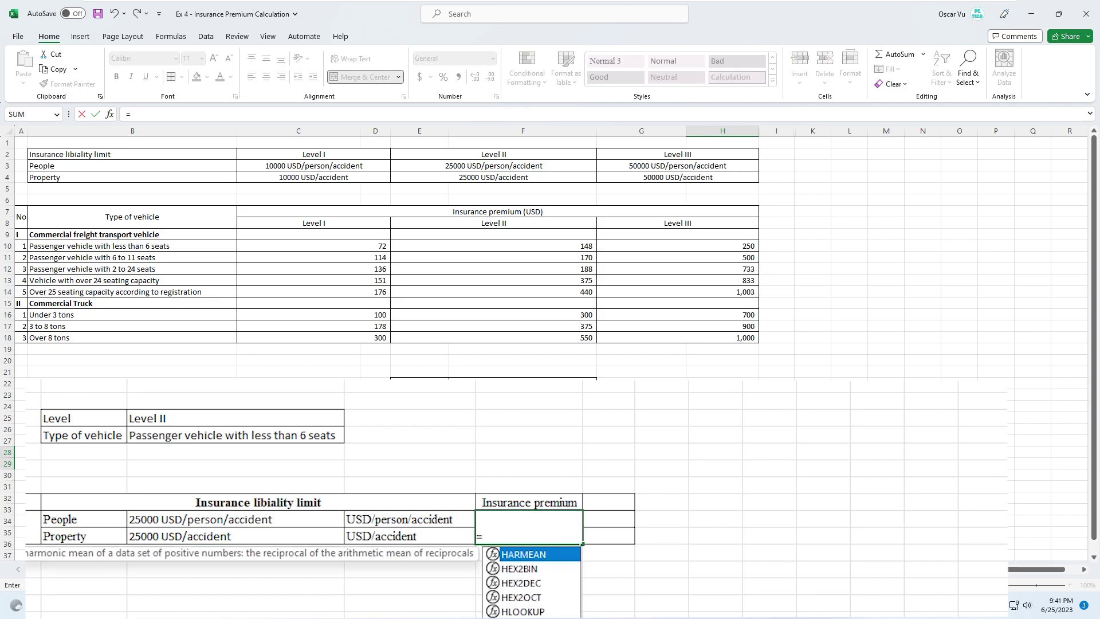
type("hlookup(")
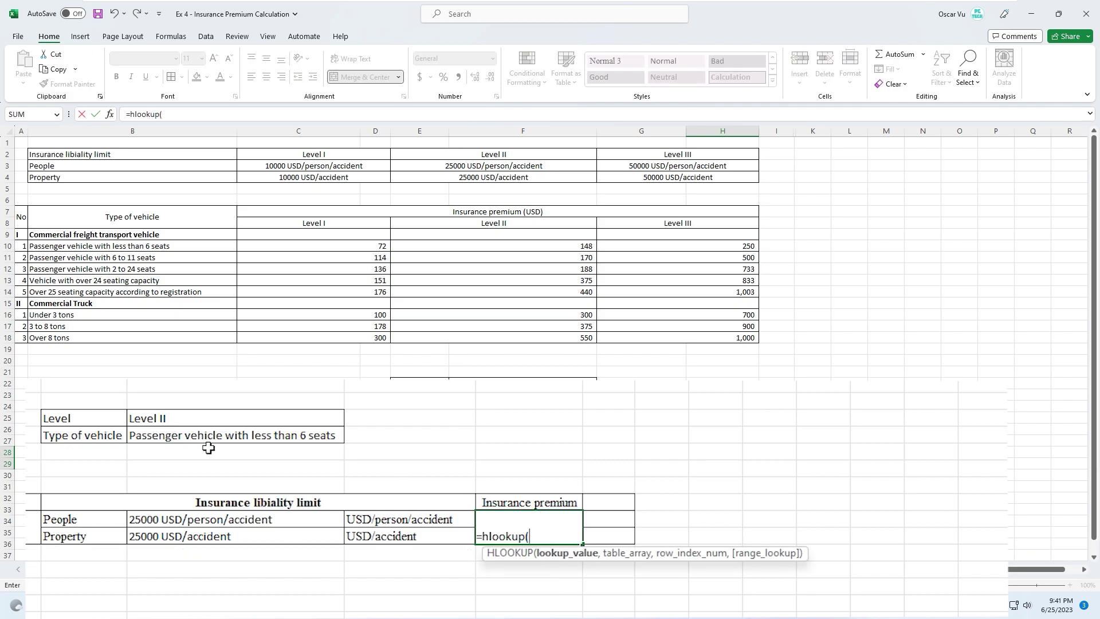
left_click(173, 417)
type(",")
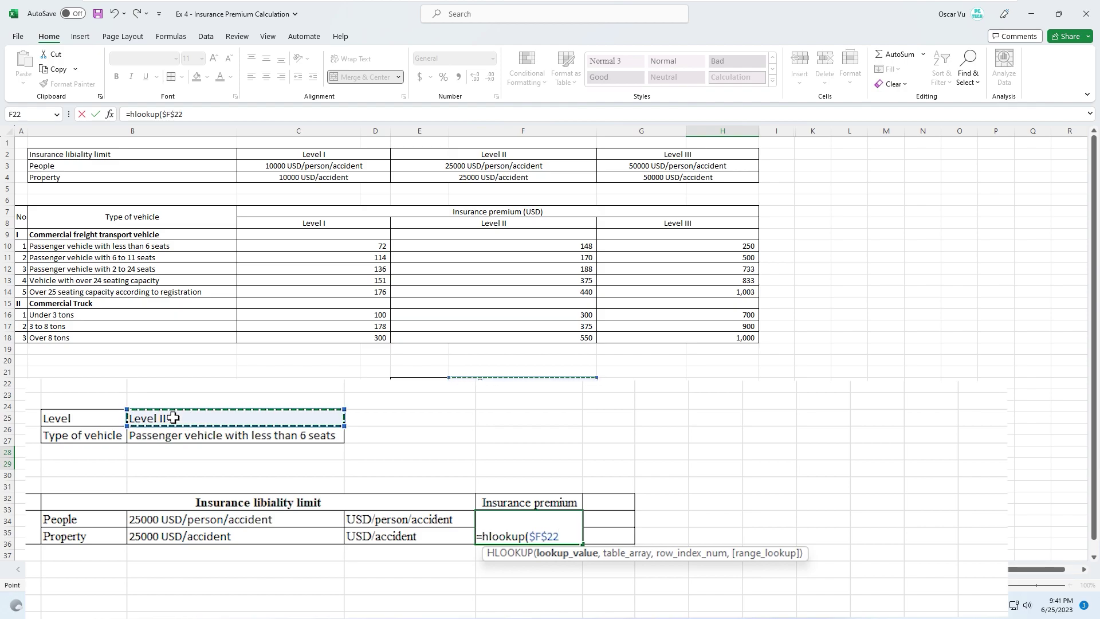
left_click_drag(258, 220, 649, 339)
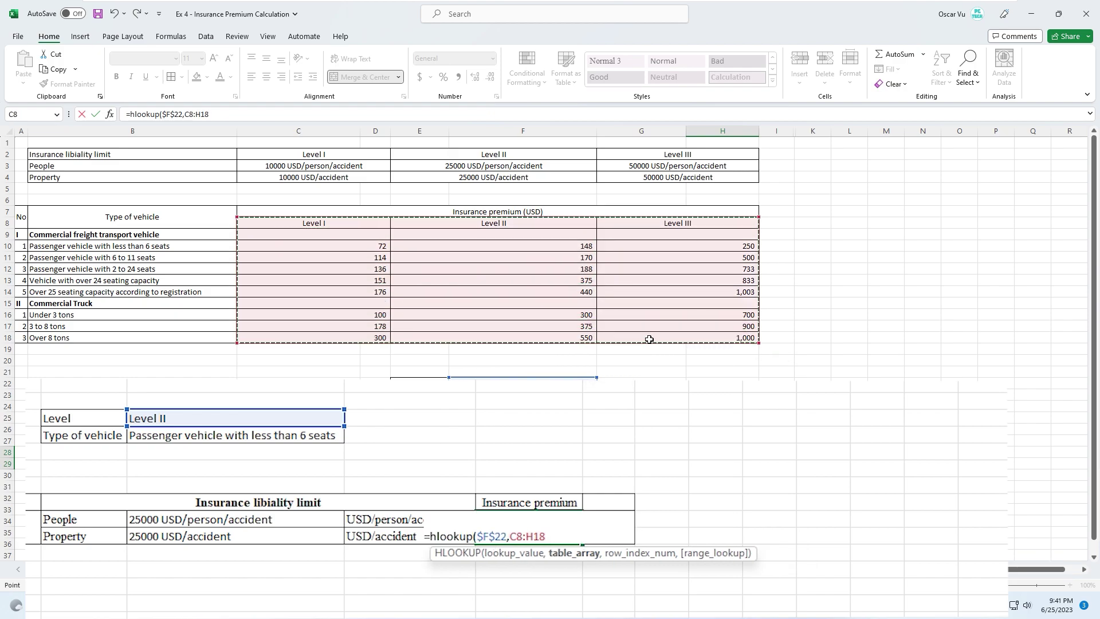
key("F4")
Step: Add MATCH($F$23,$B$9:$B$18,0)+1 as the row index with exact match, showing premium 148
type(",")
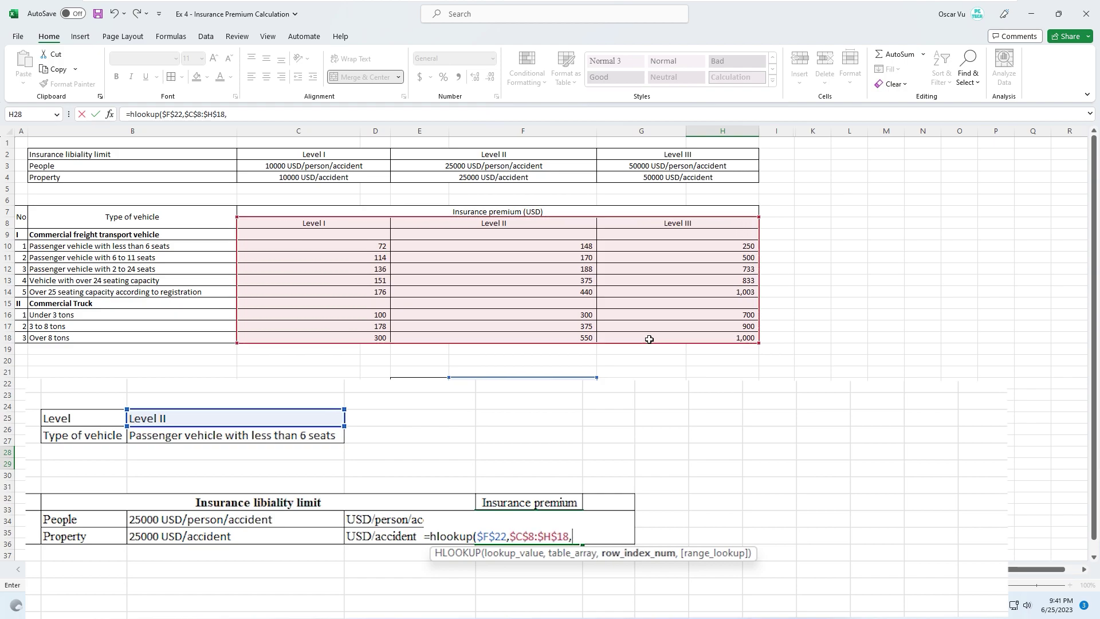
type("match")
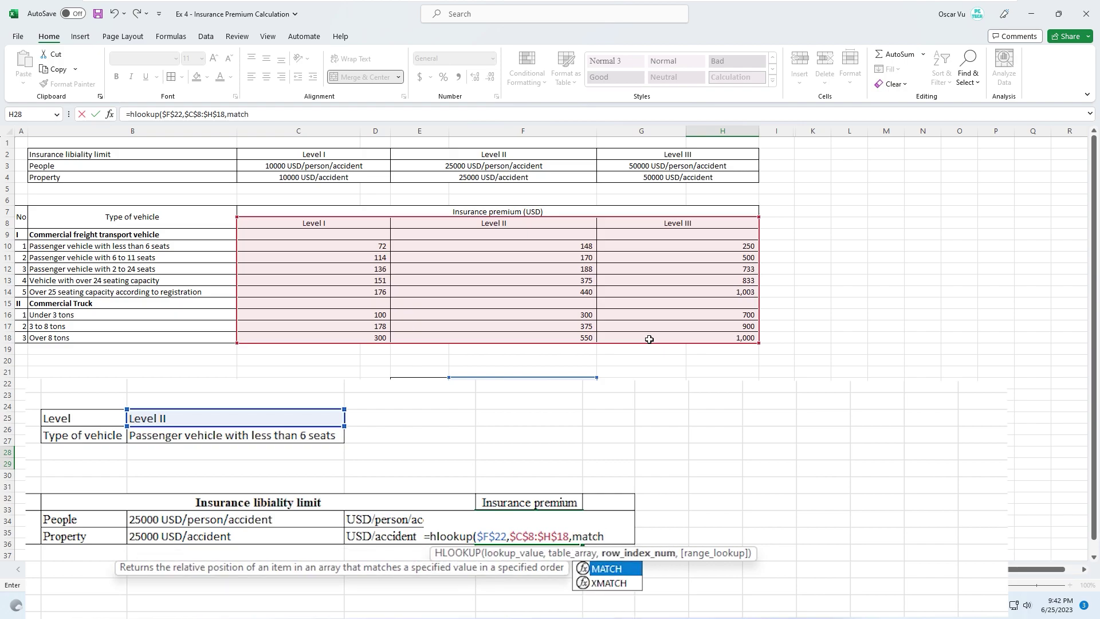
type("(")
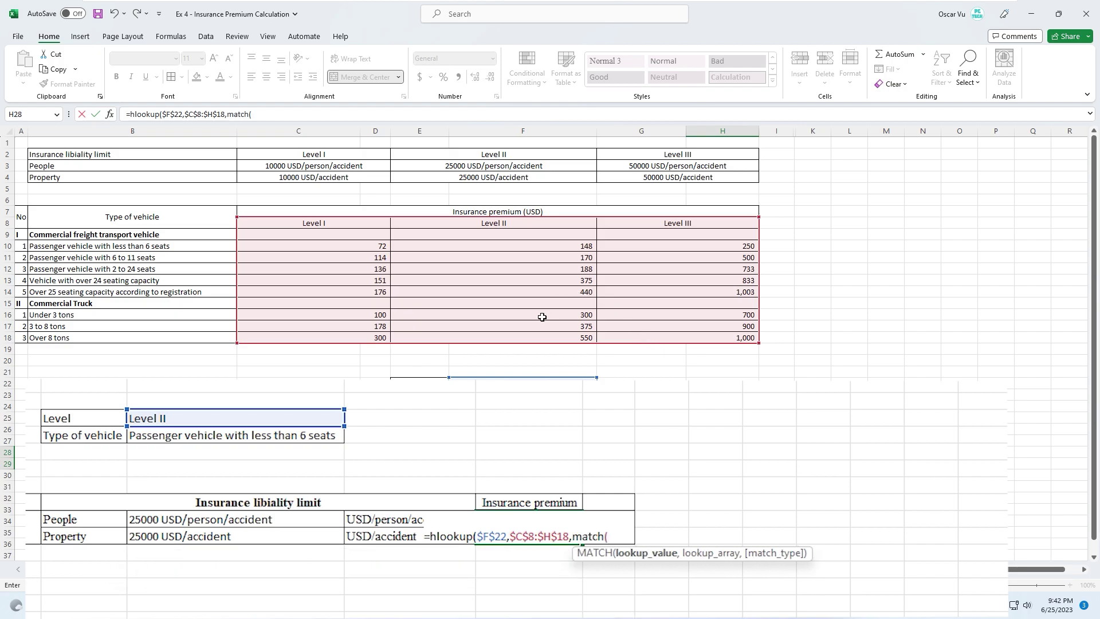
left_click(161, 436)
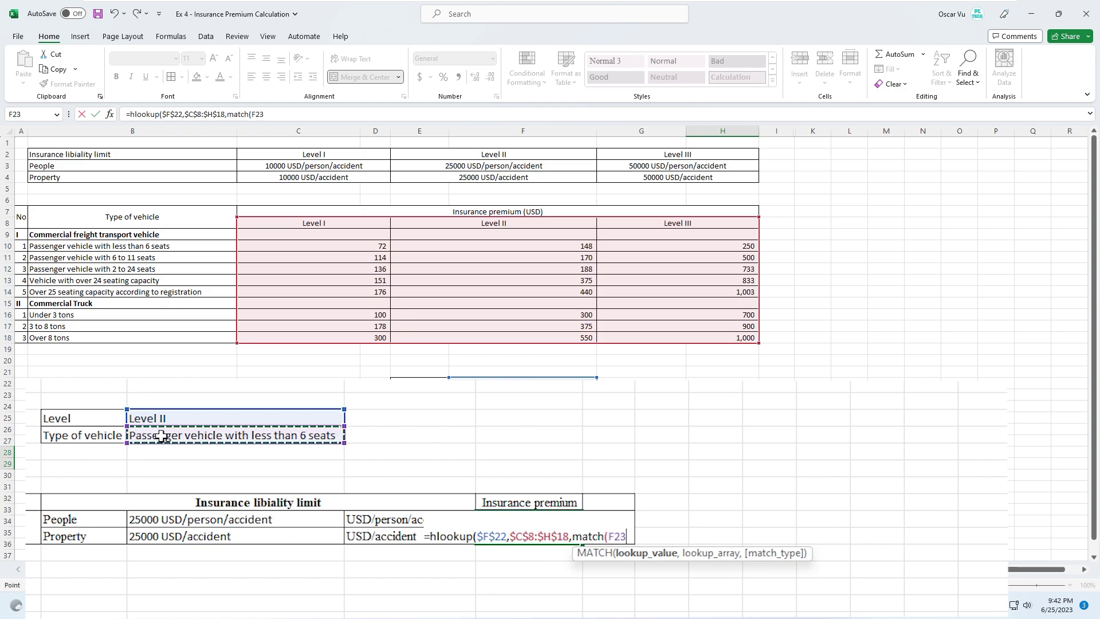
key("F4")
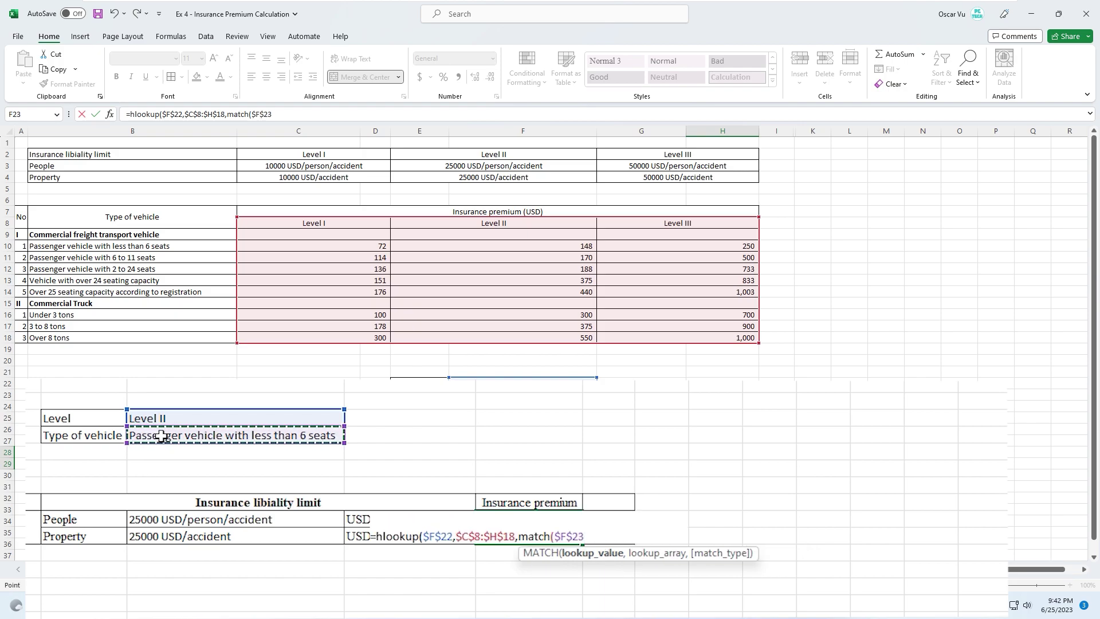
type(",")
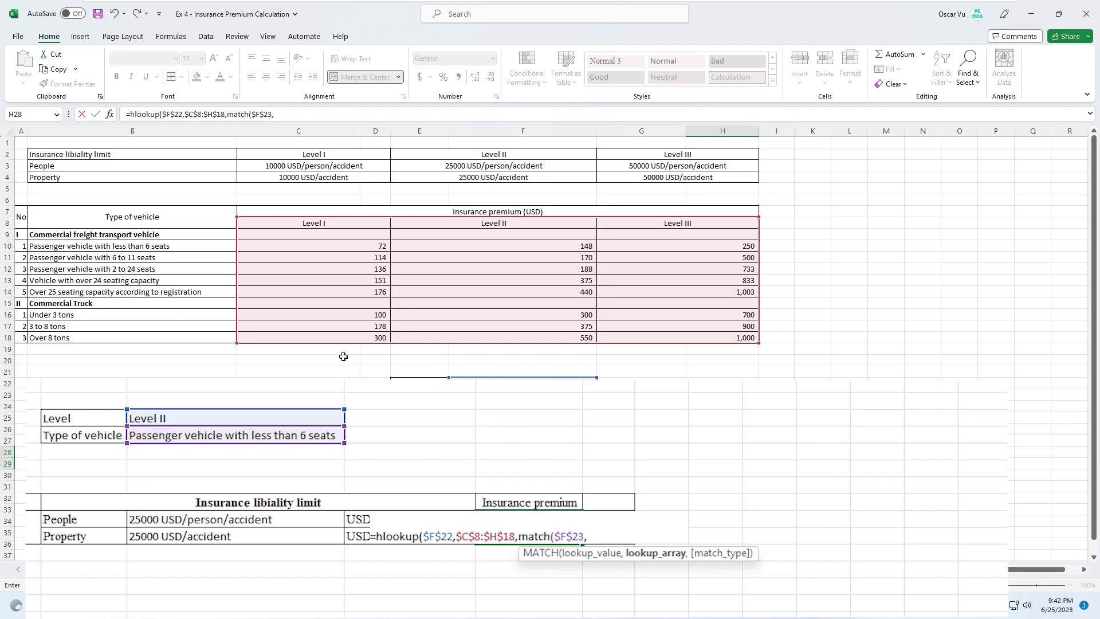
left_click_drag(107, 237, 106, 334)
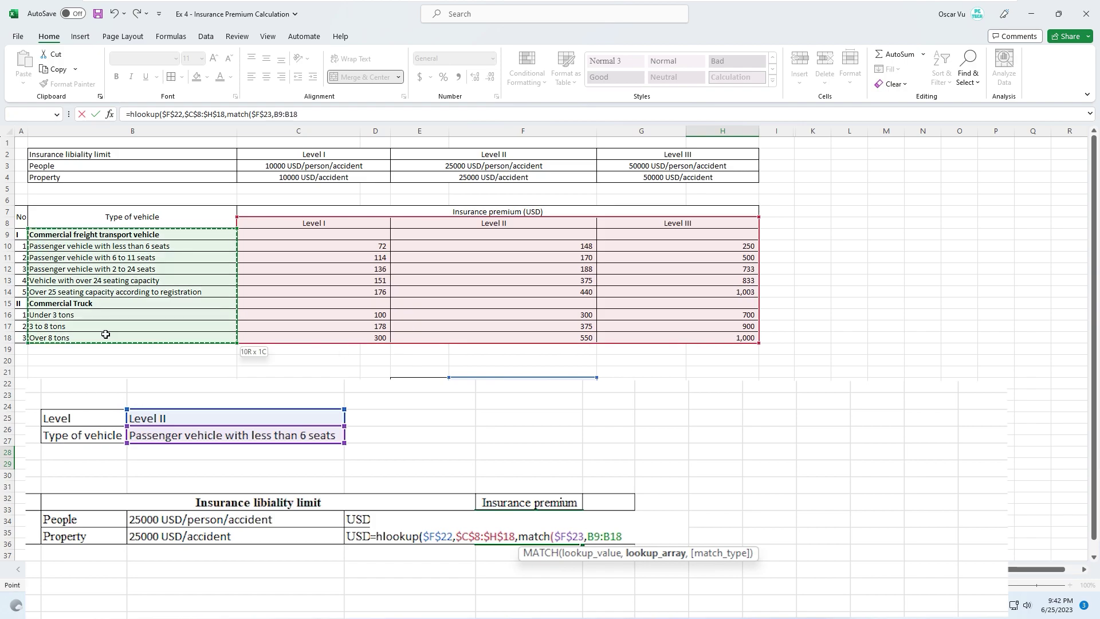
key("F4")
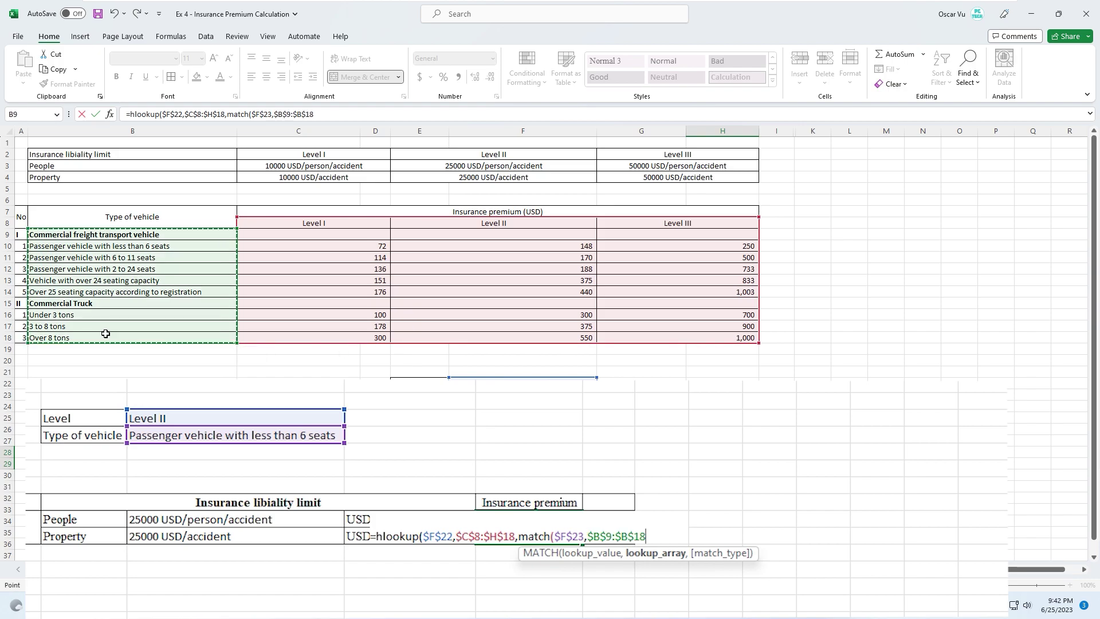
type(",")
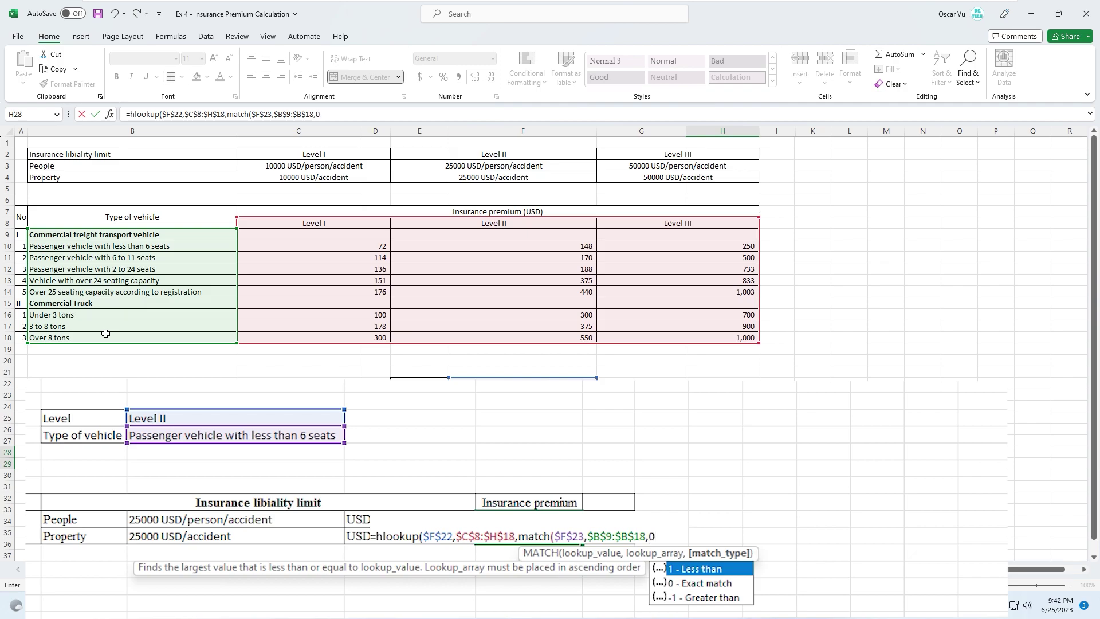
type("0)")
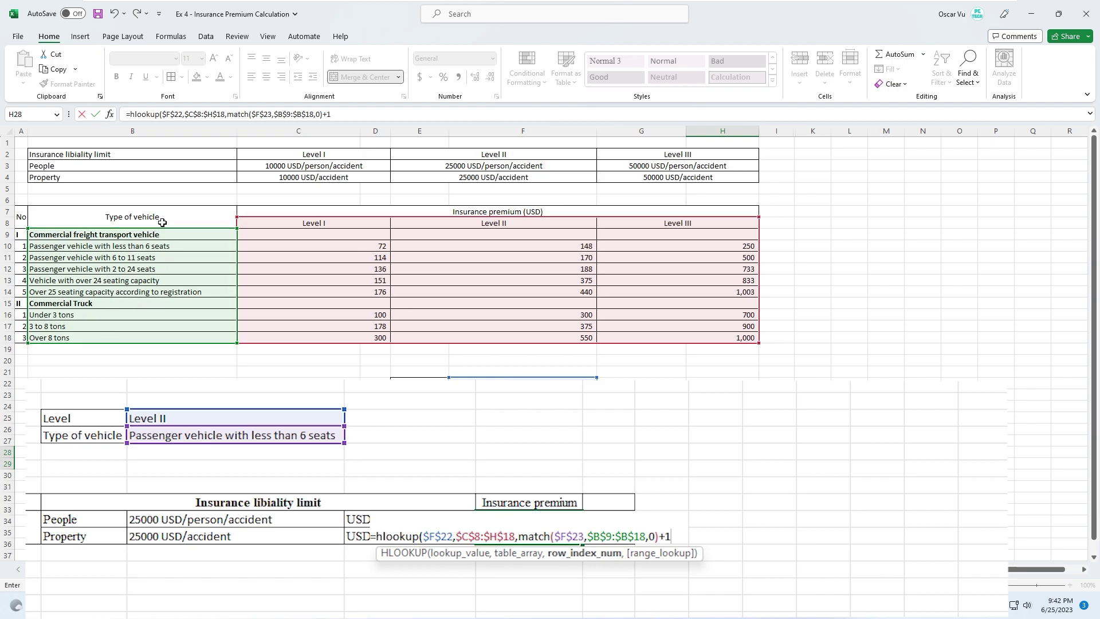
type("+1,0")
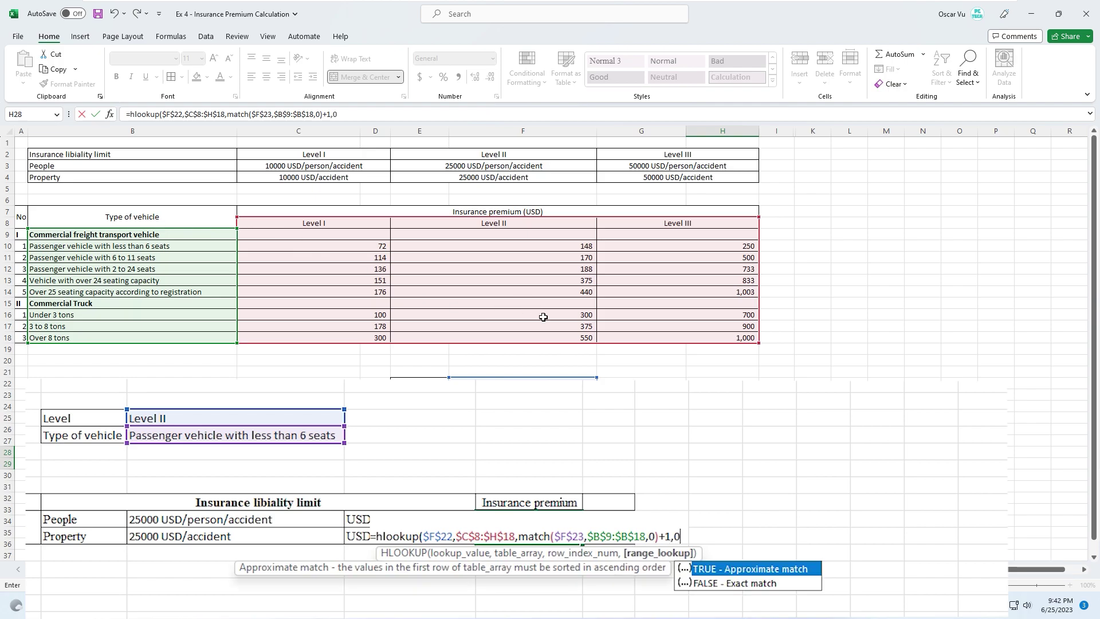
type(")")
key("Return")
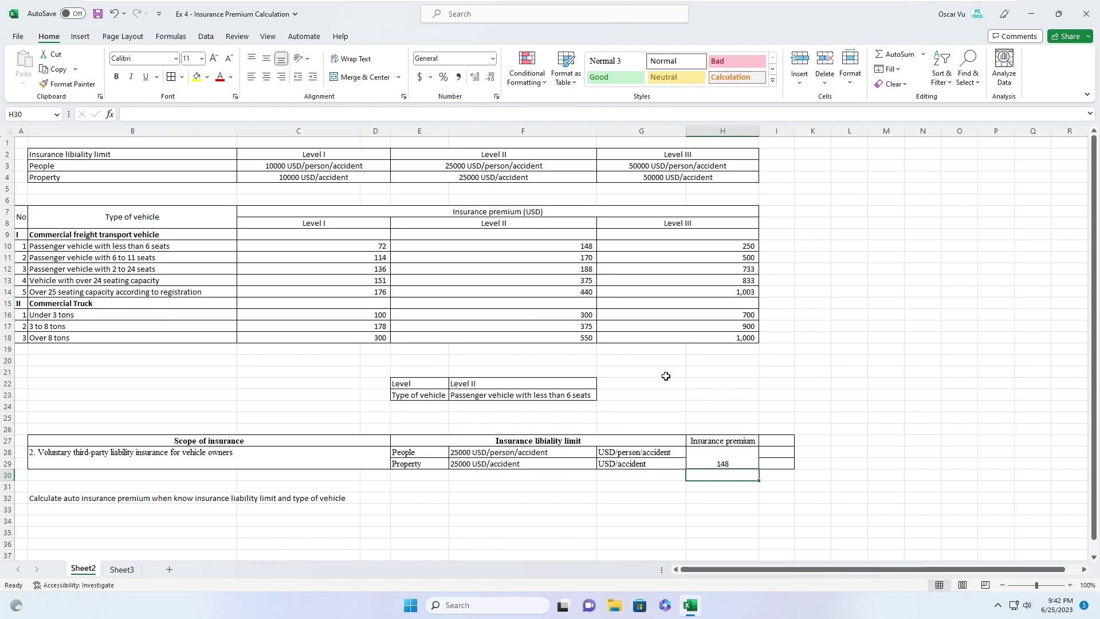
left_click(706, 459)
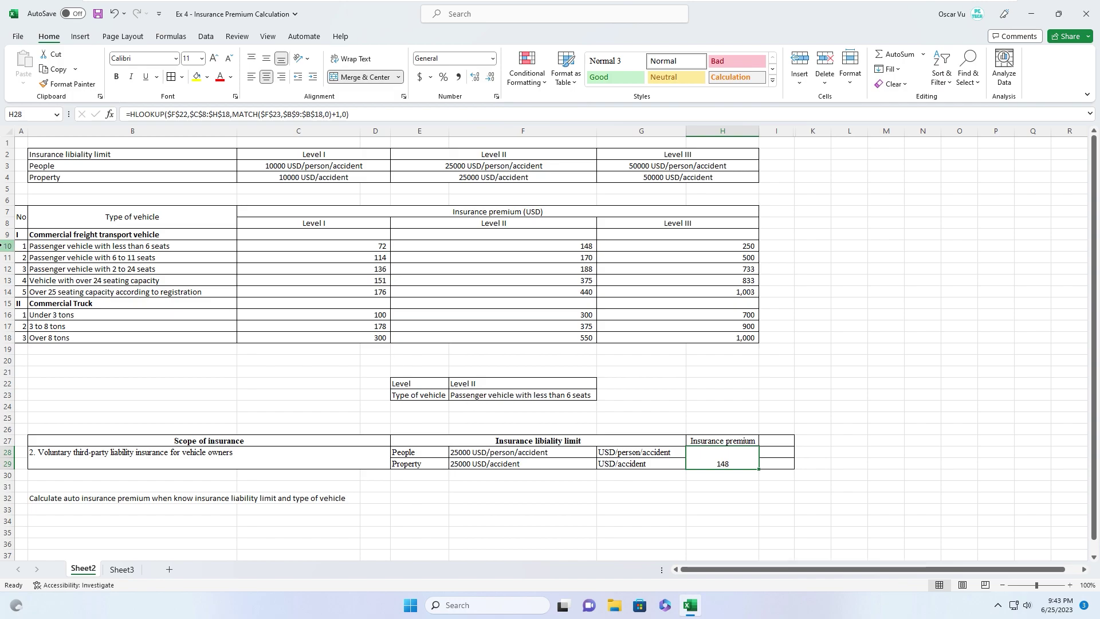
left_click(7, 245)
left_click(469, 246)
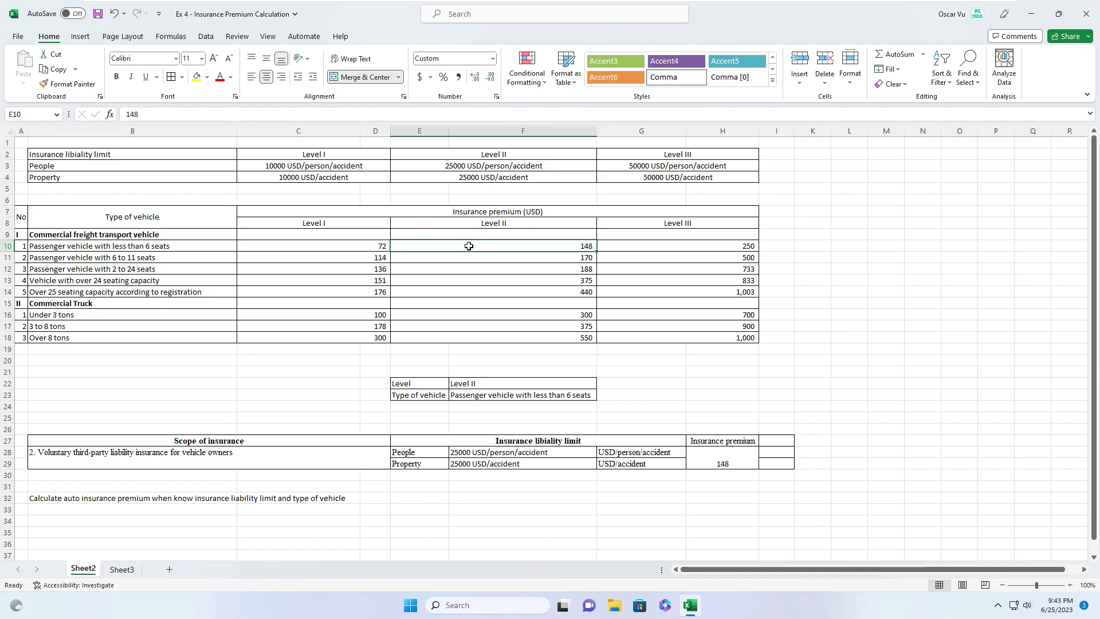
left_click(718, 463)
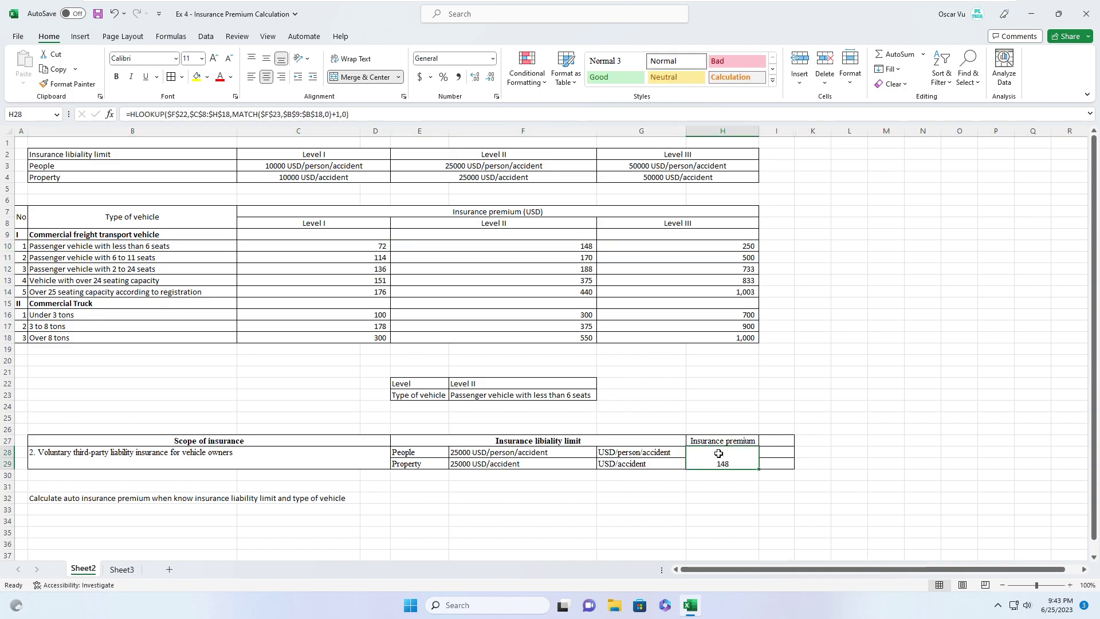
left_click(576, 385)
Step: Select Level I with 'Passenger vehicle with 2 to 24 seats' and confirm the 136 premium in row 12
left_click(601, 384)
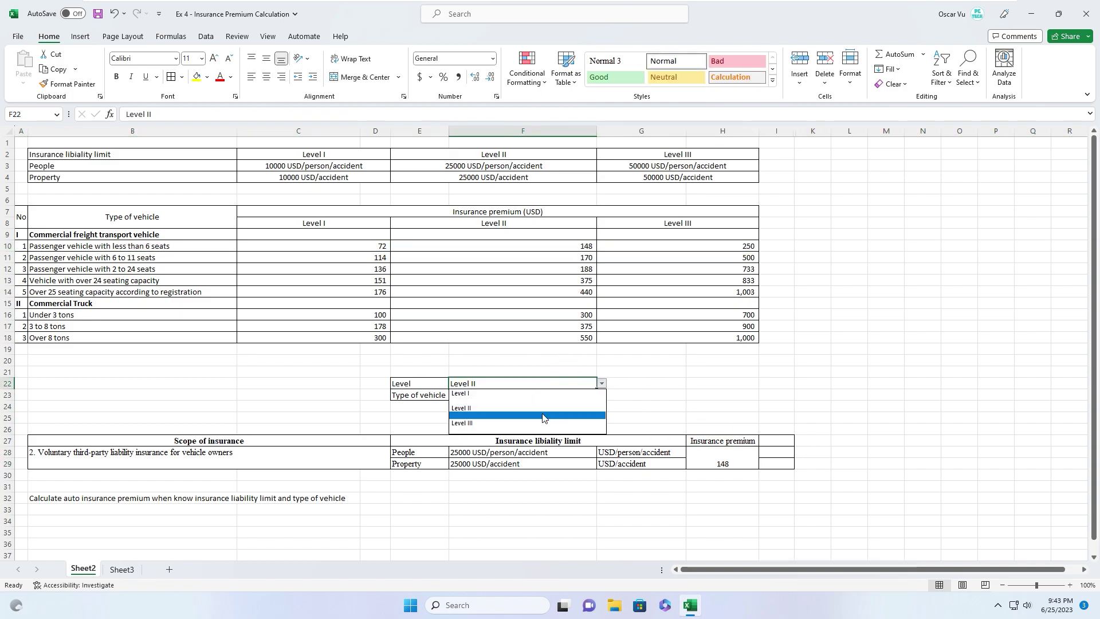
left_click(523, 396)
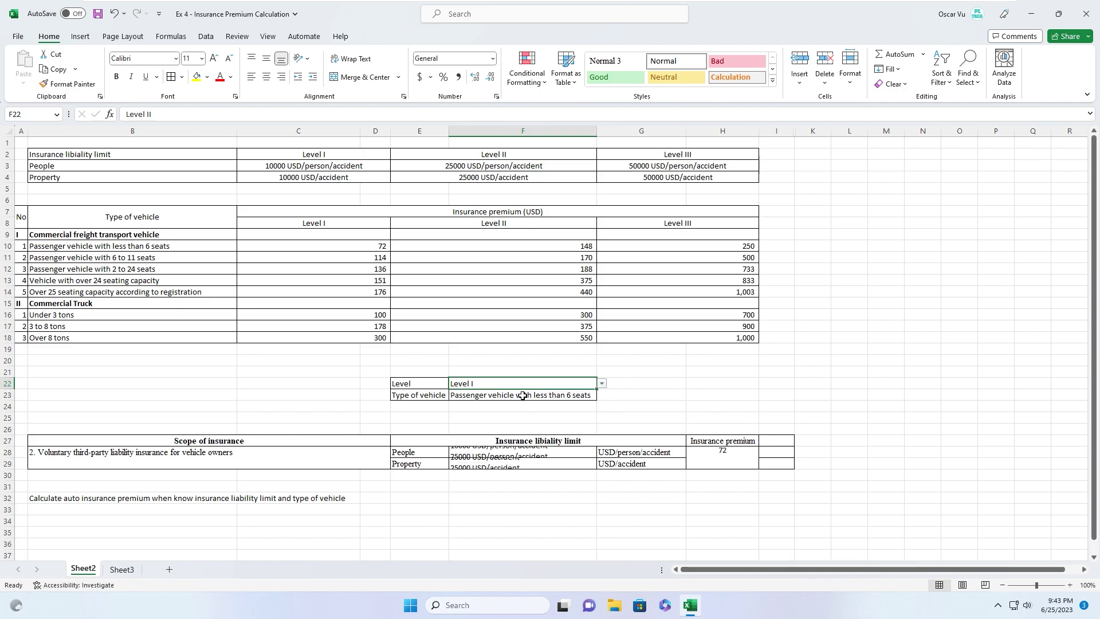
left_click(497, 400)
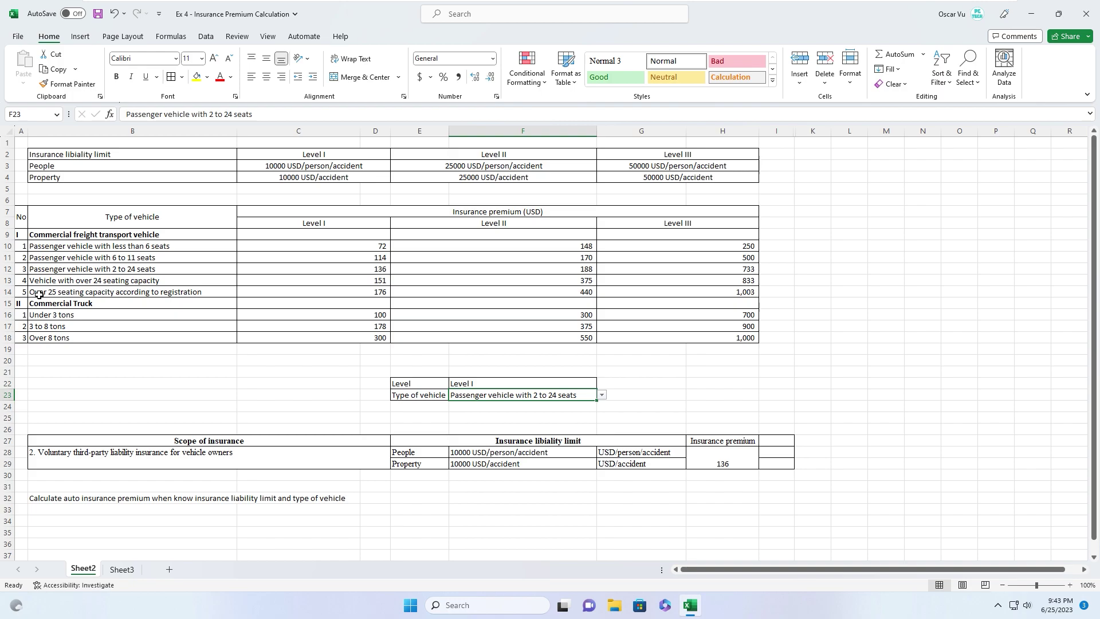
left_click(5, 269)
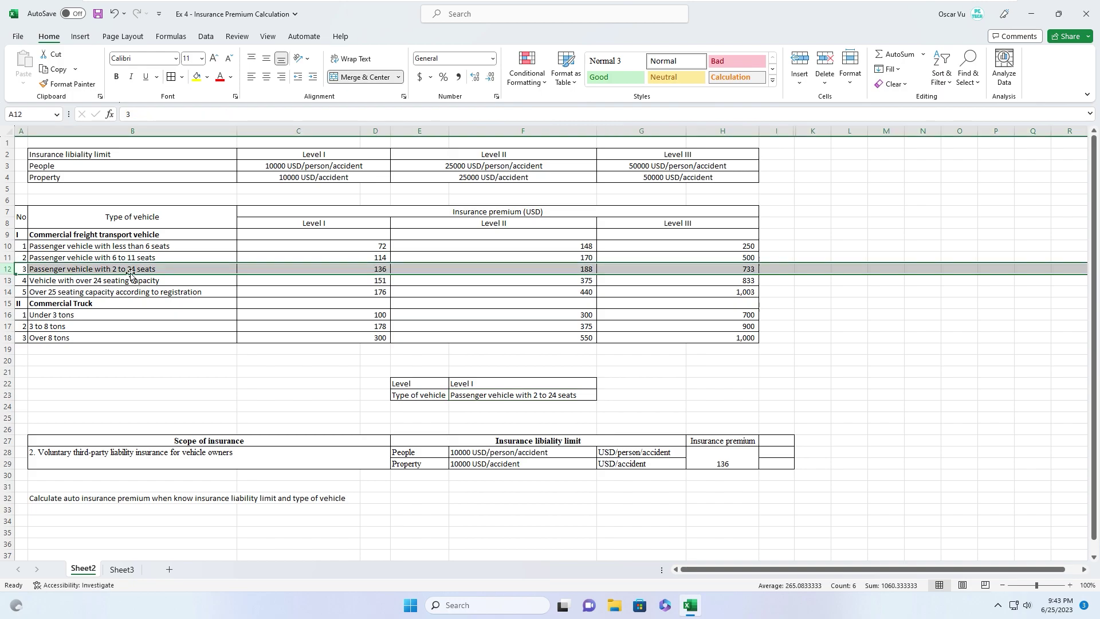
left_click(297, 268)
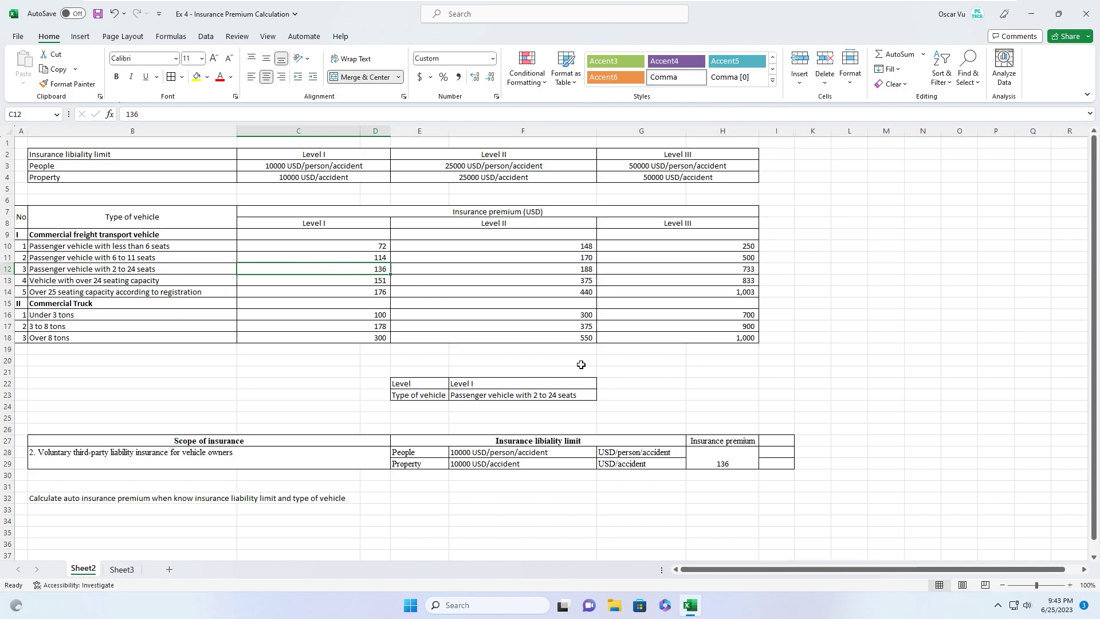
left_click(712, 459)
left_click(777, 443)
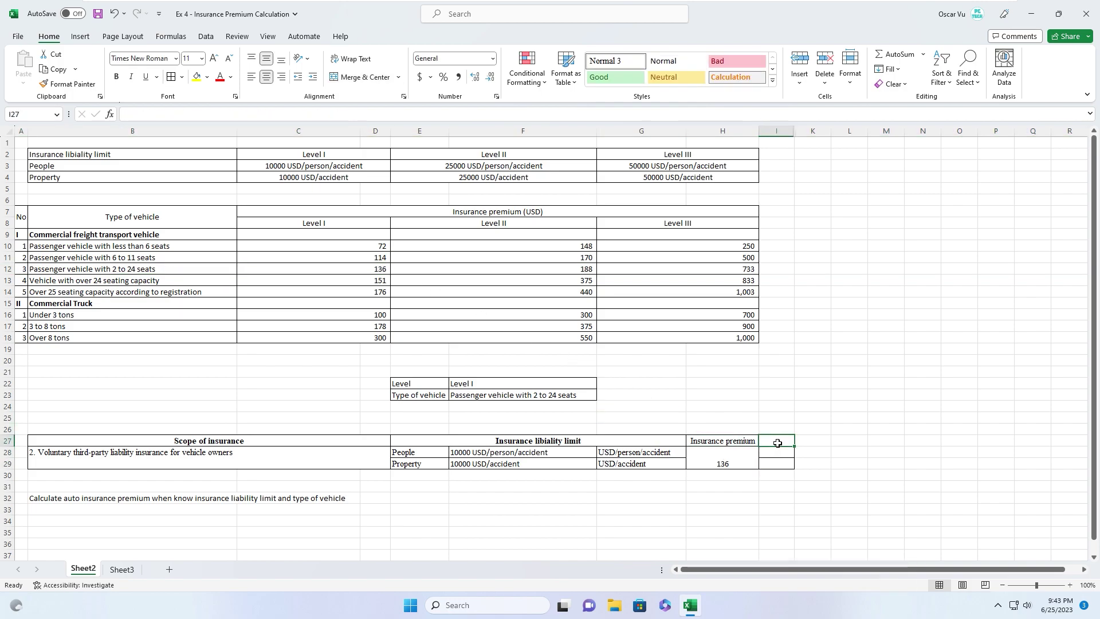
left_click(465, 491)
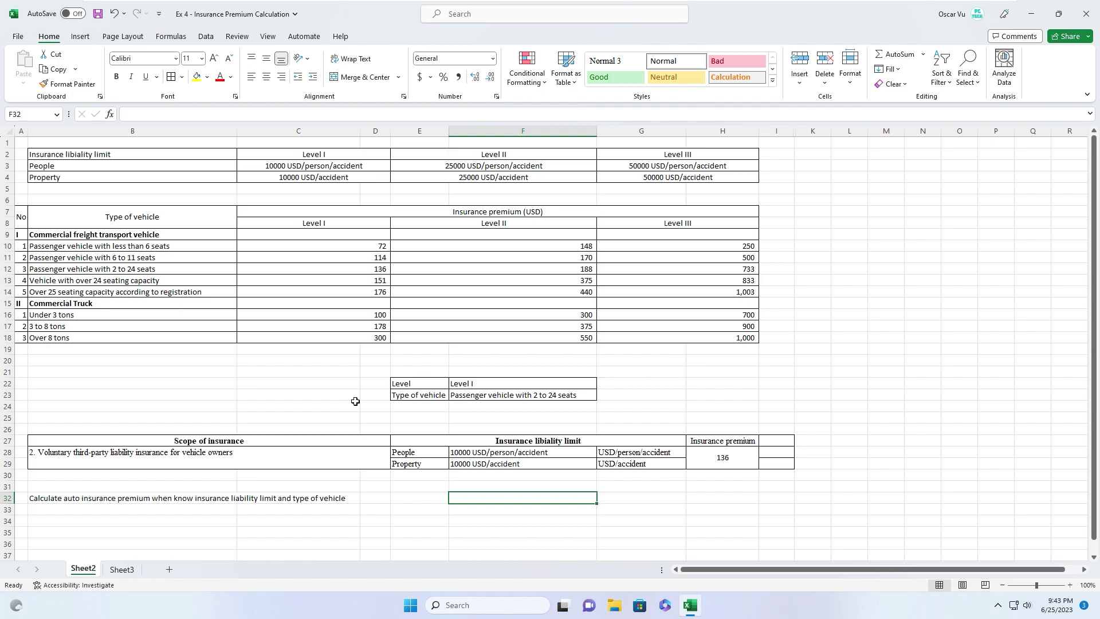
left_click(371, 418)
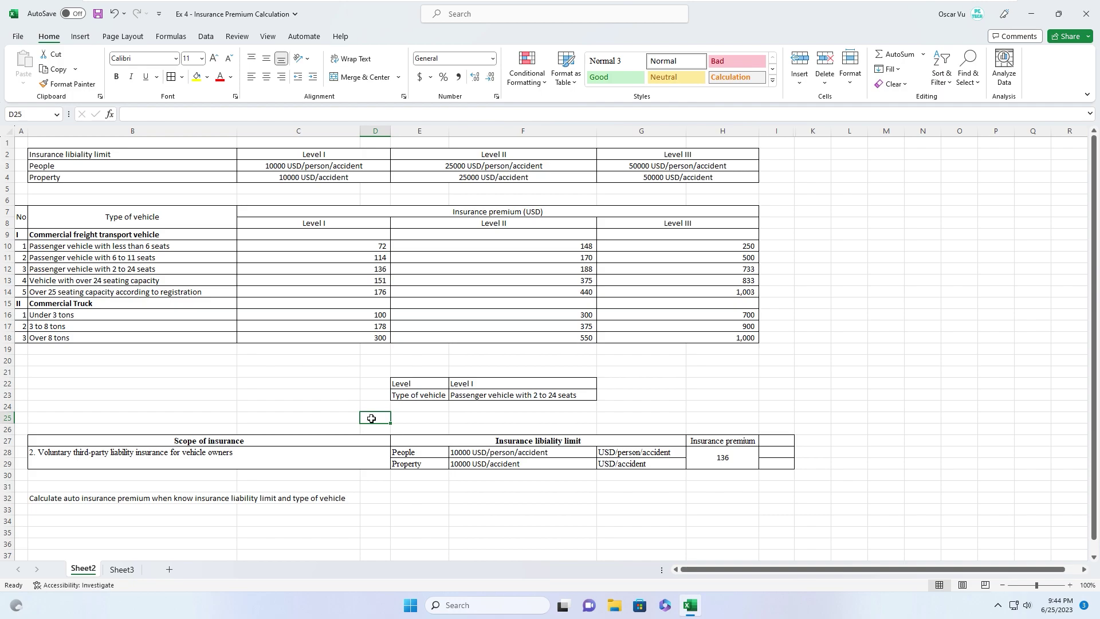
left_click(514, 503)
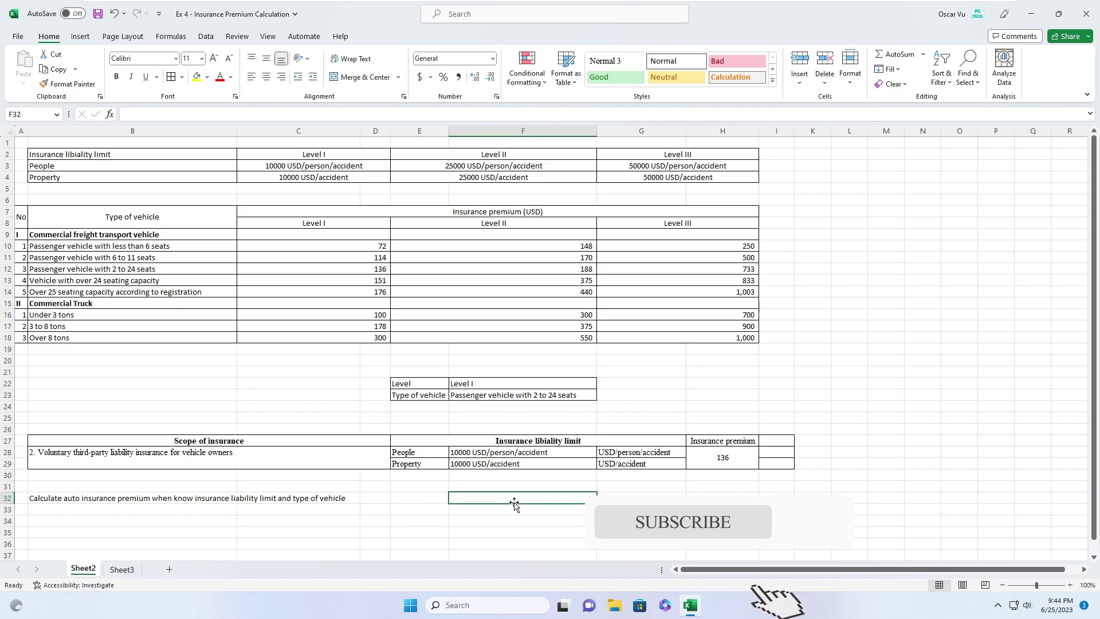